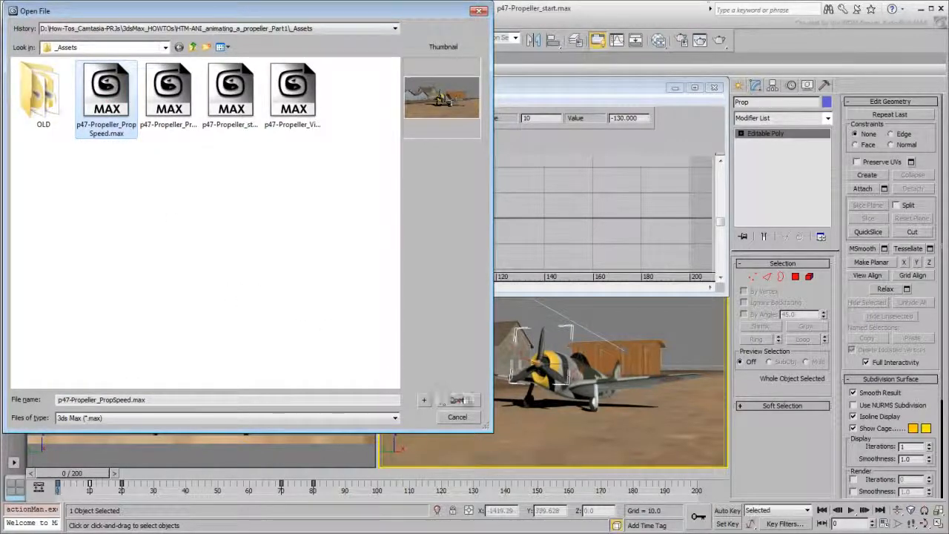
Step: Open p47-Propeller_PropSpeed.max, preview the propeller animation, and return to frame 0
left_click(457, 400)
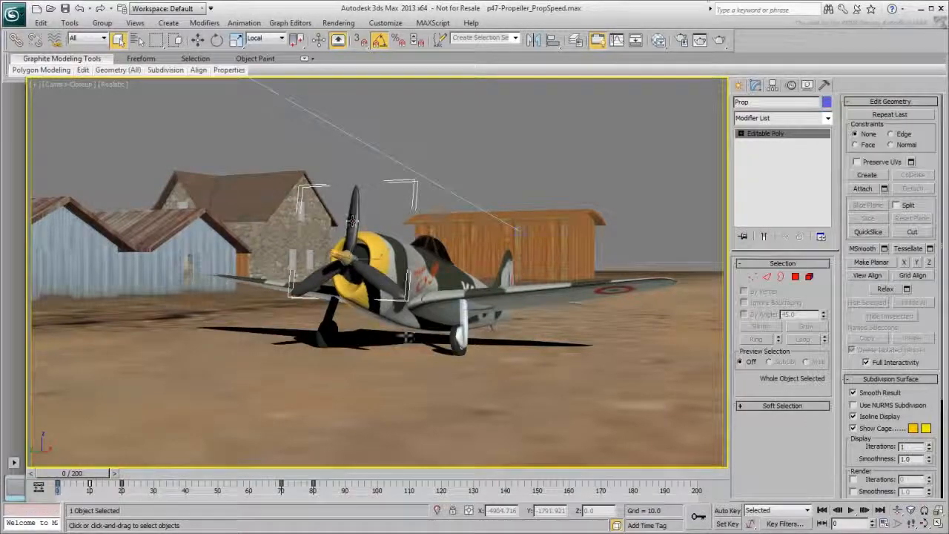
left_click(852, 511)
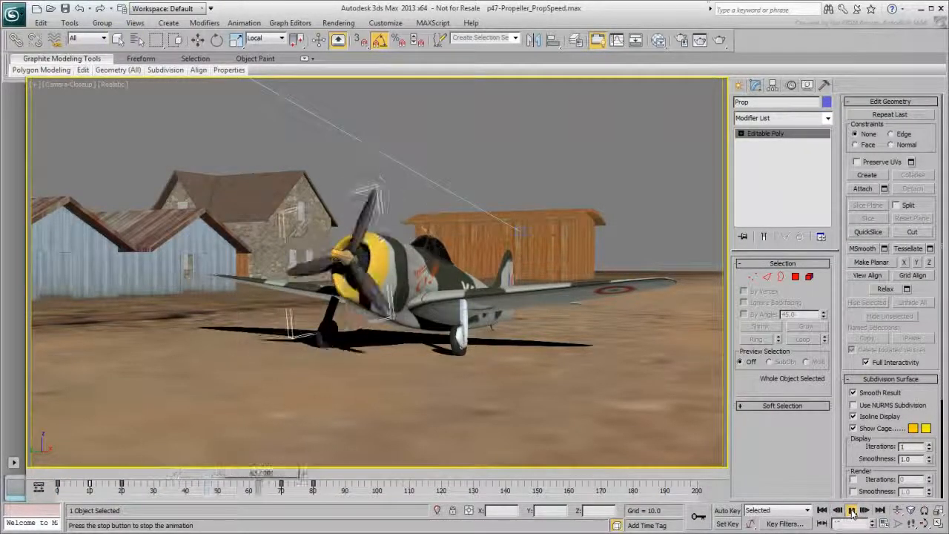
left_click(853, 513)
left_click_drag(384, 473, 58, 476)
Step: Isolate the propeller blades from the rest of the scene and render them through the Camera-Closeup view
key("alt+w")
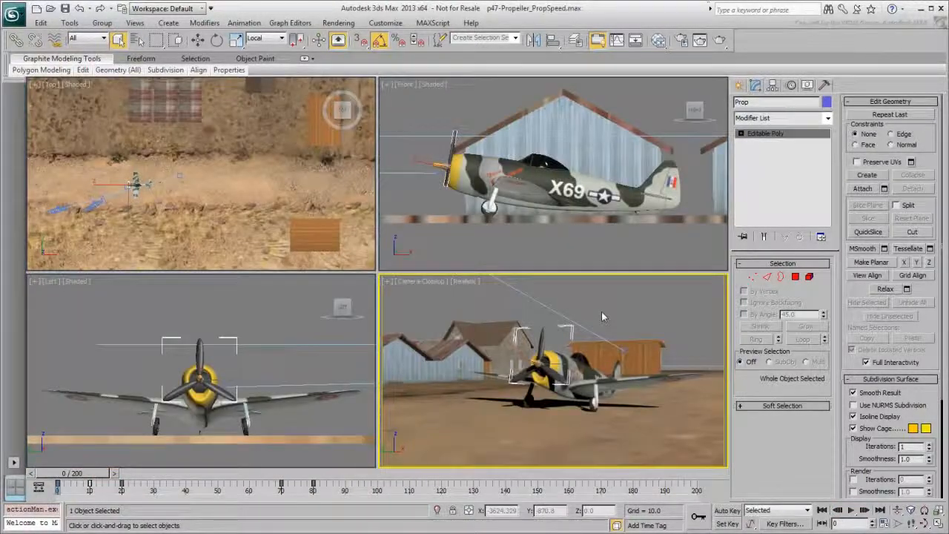
left_click(606, 314)
left_click(541, 339)
right_click(542, 339)
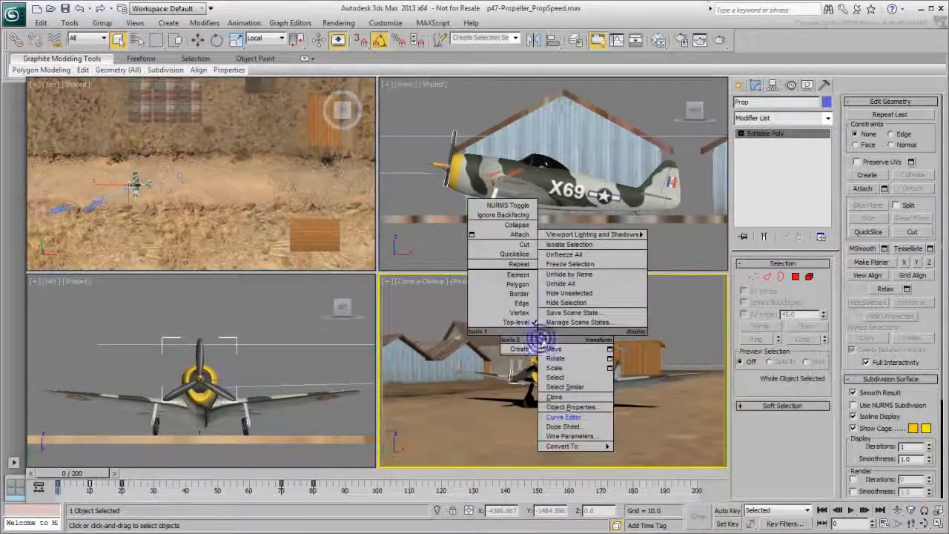
left_click(568, 246)
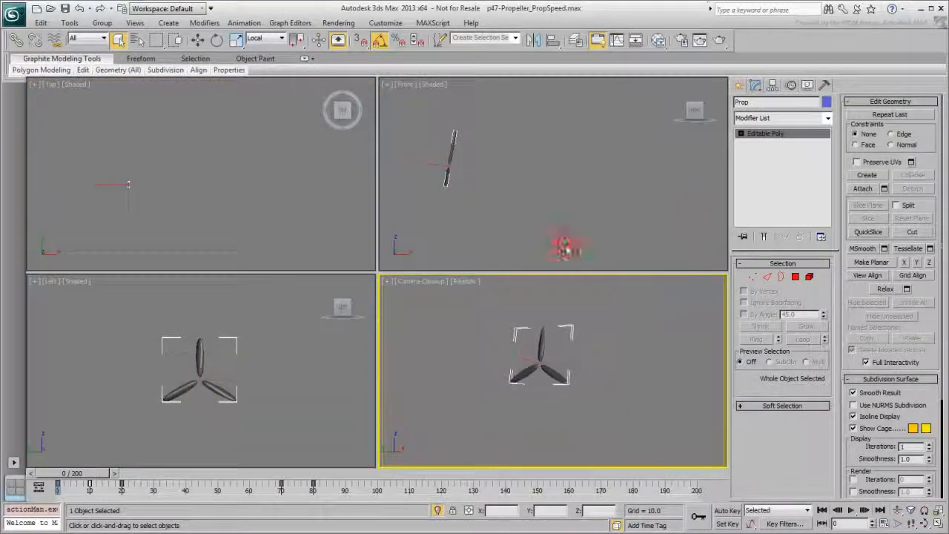
key("alt+w")
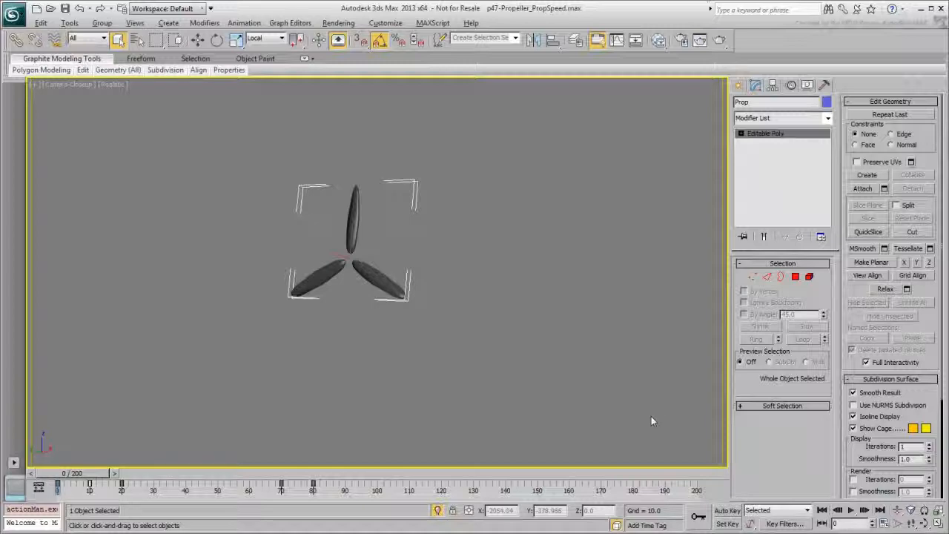
left_click(719, 40)
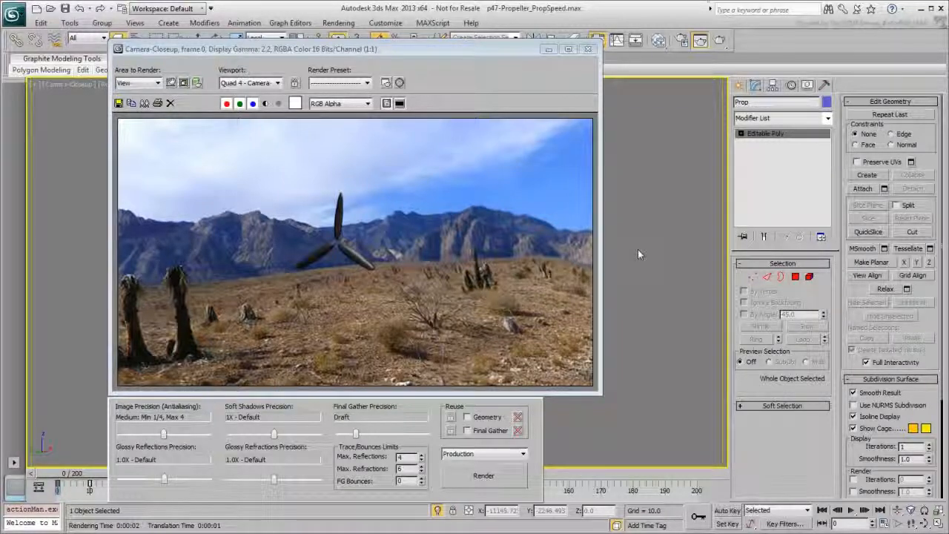
Step: Replace the environment map with a plain white background color and render the camera view again
left_click(400, 84)
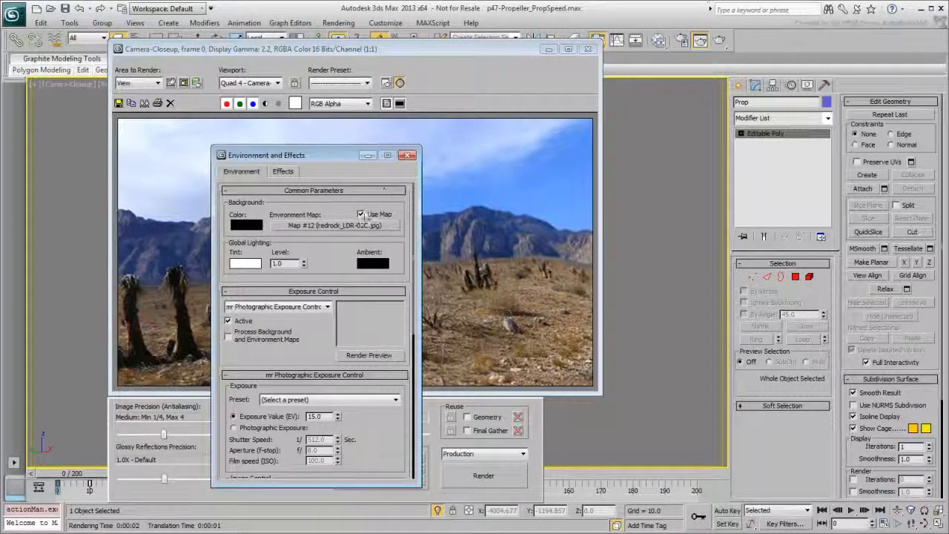
left_click(361, 214)
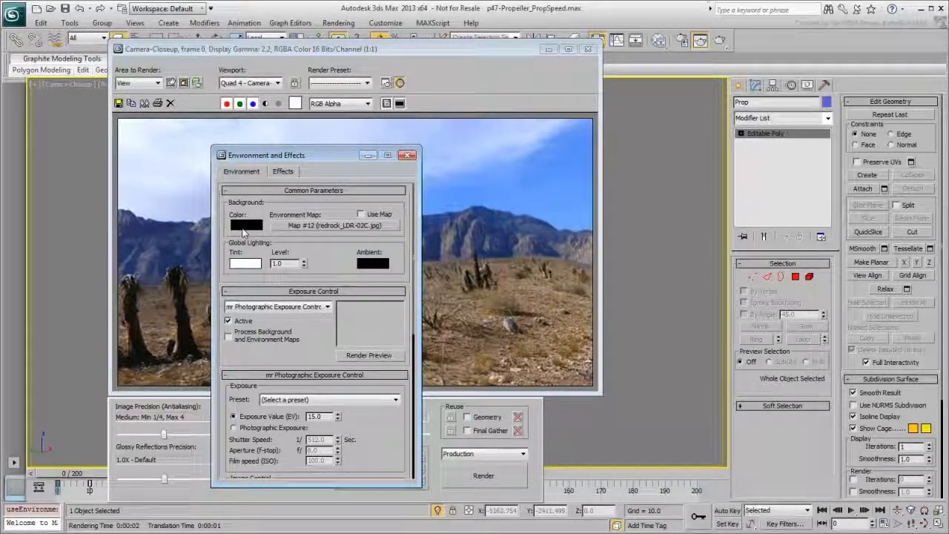
left_click(245, 226)
left_click(342, 106)
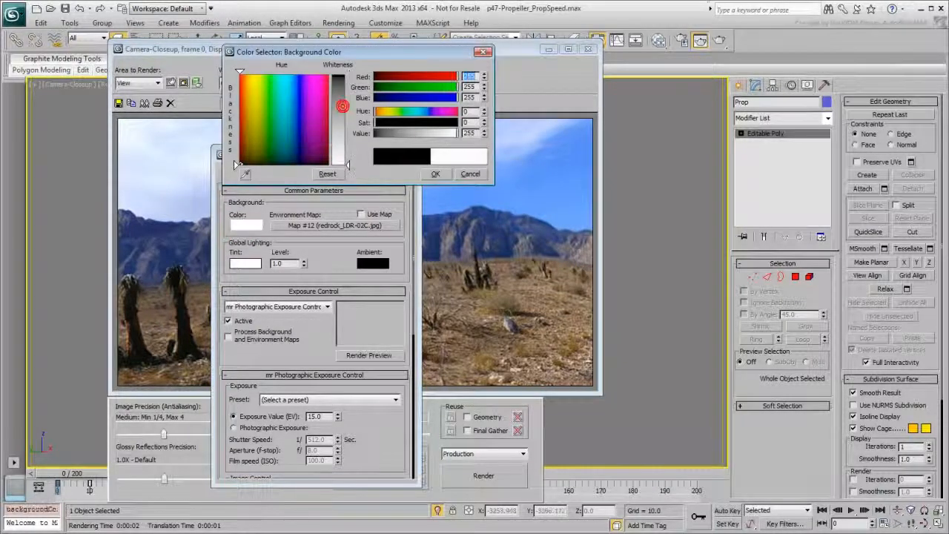
left_click(431, 174)
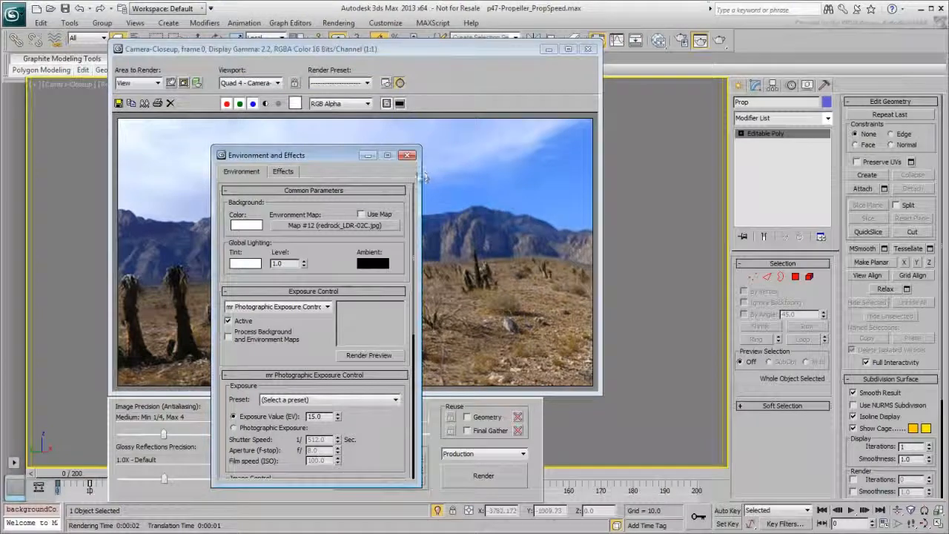
left_click(408, 155)
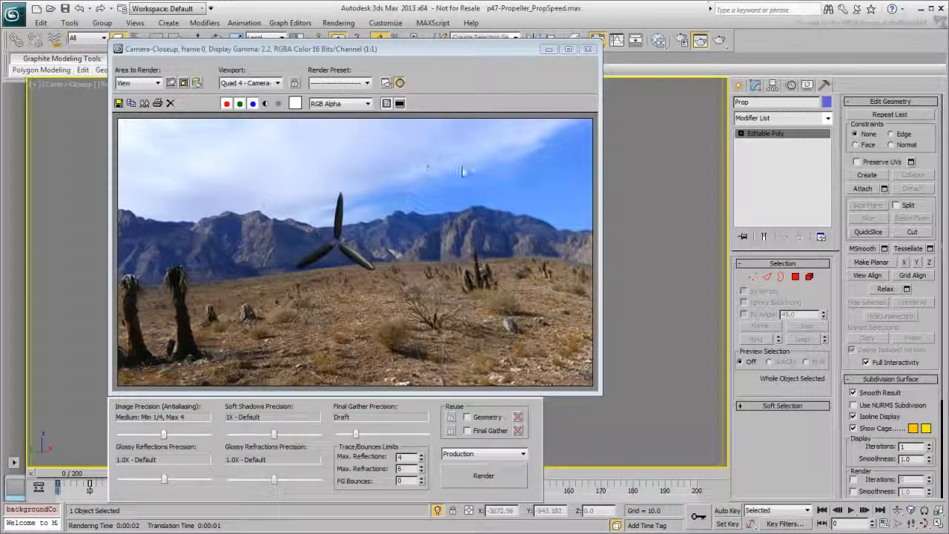
left_click(484, 475)
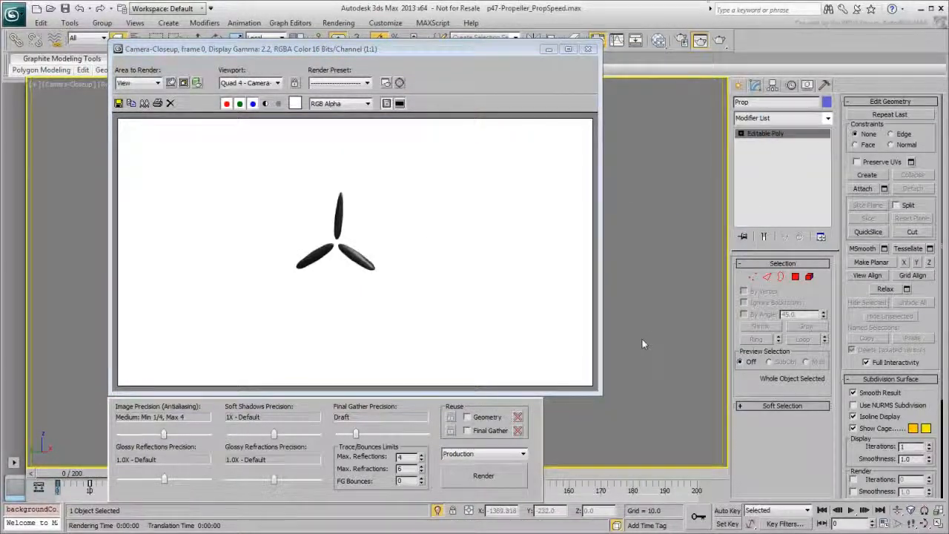
left_click(588, 48)
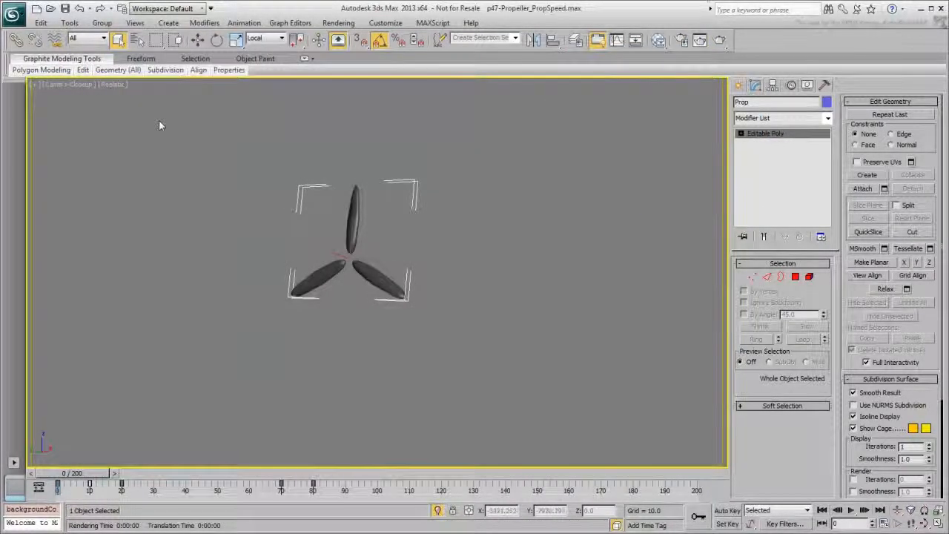
Step: Render a closer Perspective view of the isolated propeller at frame 0
left_click(78, 86)
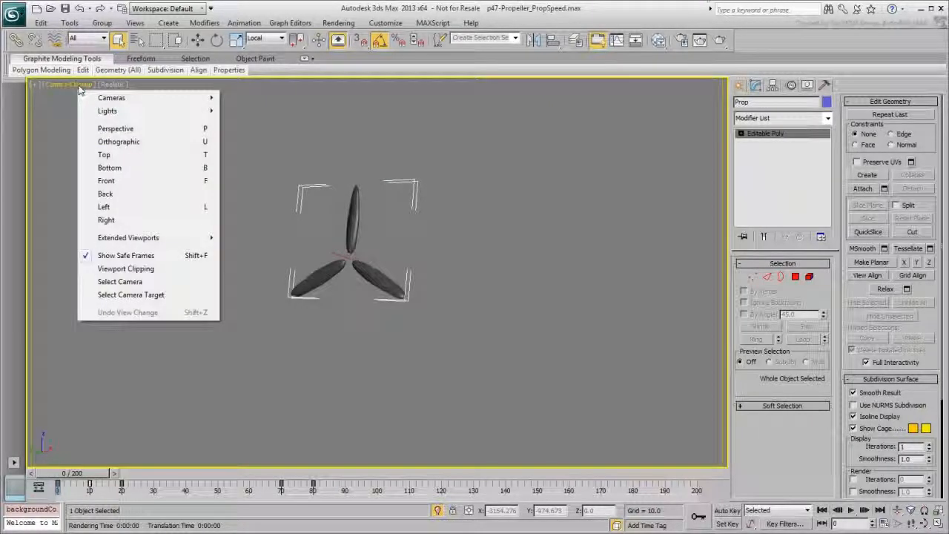
mouse_move(94, 94)
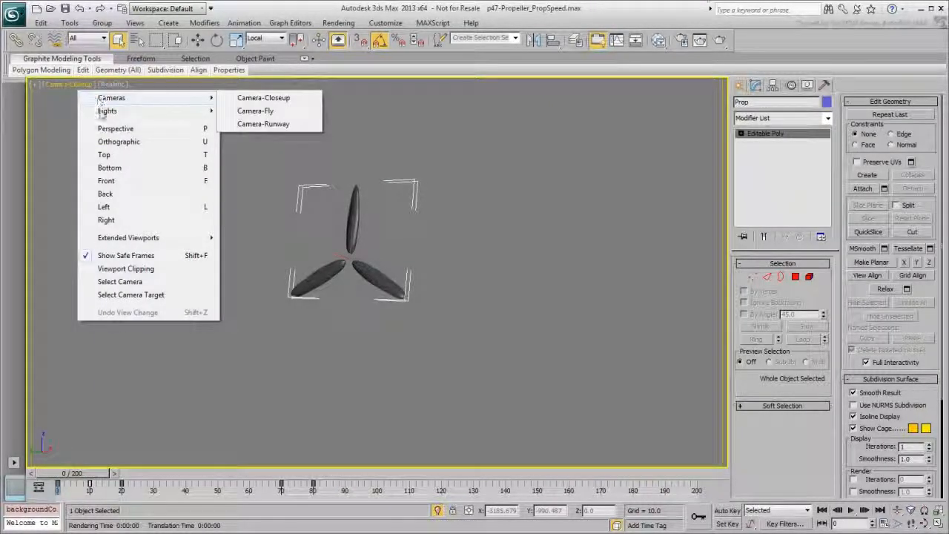
left_click(111, 129)
scroll(391, 244, "up", 3)
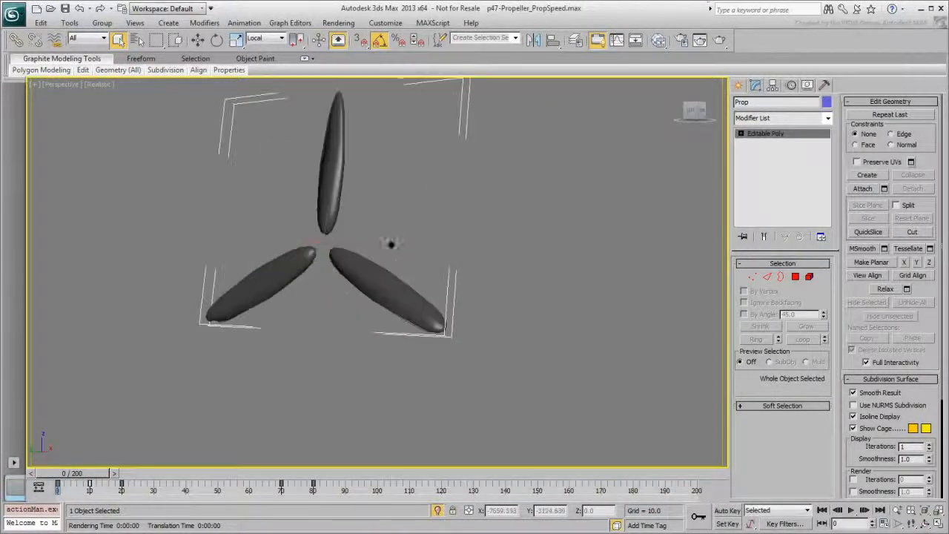
middle_click_drag(336, 207, 405, 269)
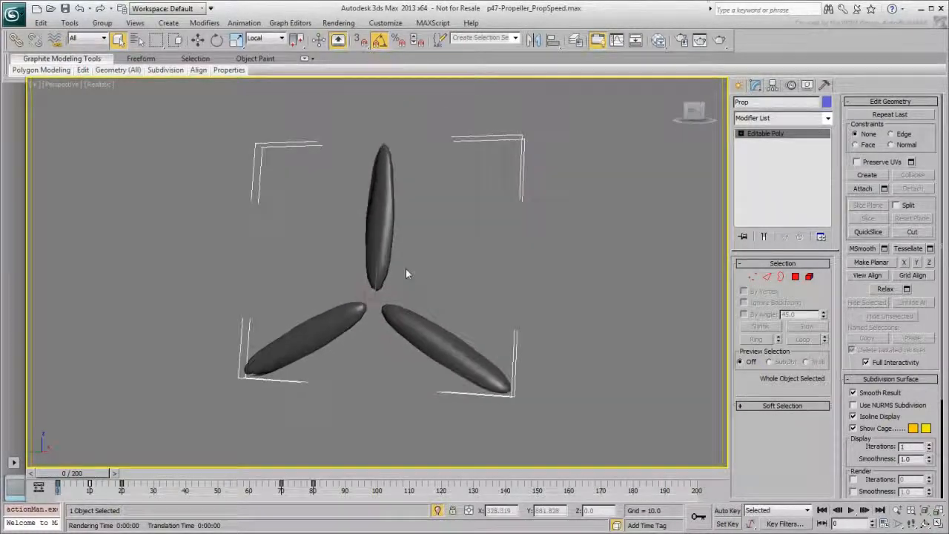
scroll(406, 275, "up", 3)
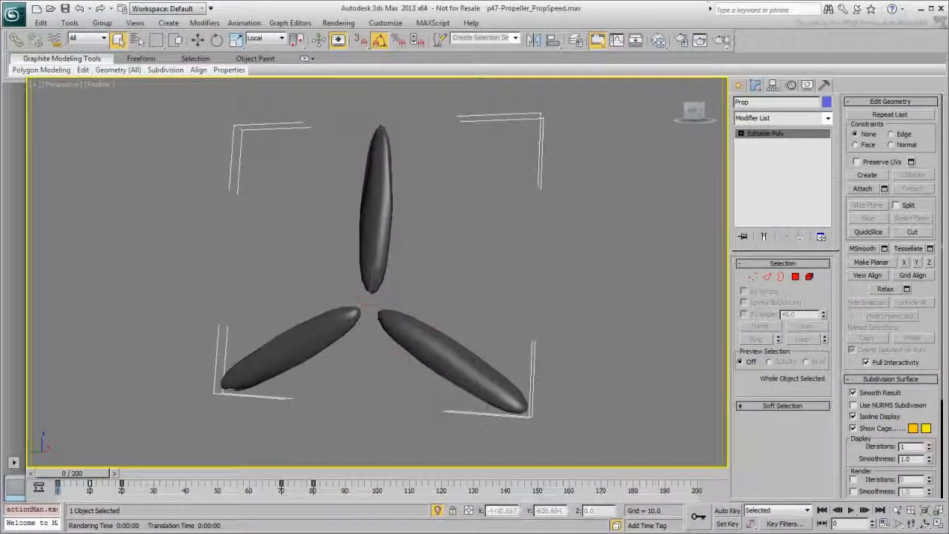
left_click(723, 40)
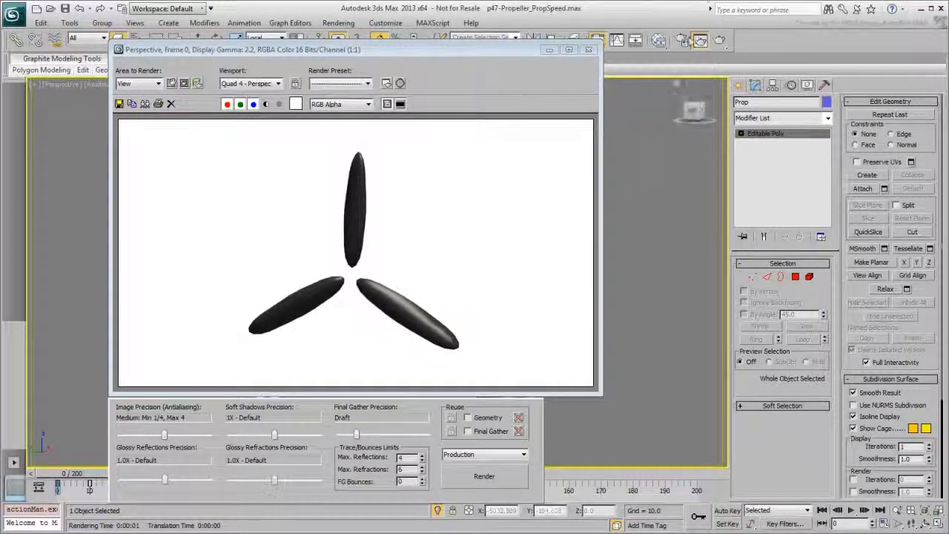
Step: Enable mental ray motion blur in the renderer's camera effects, with Blur All Objects turned off
left_click(682, 42)
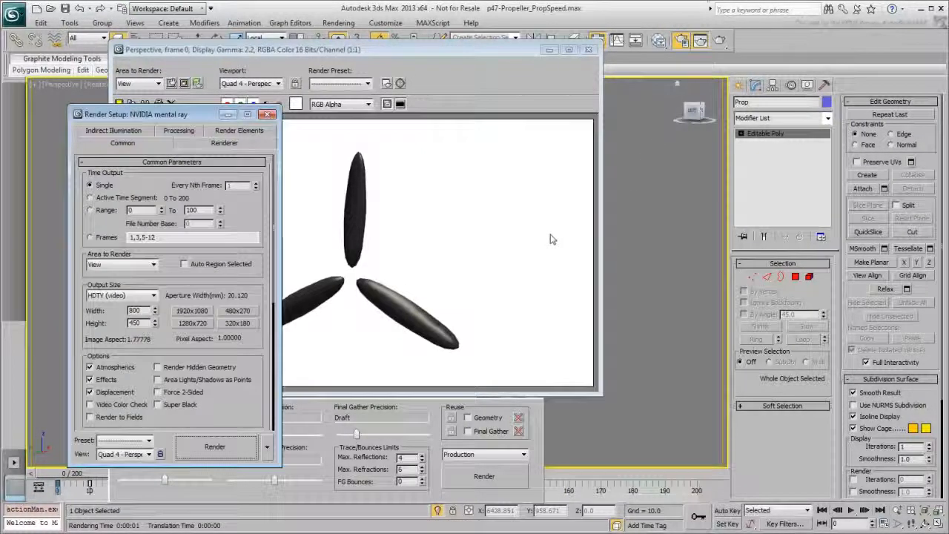
left_click(232, 143)
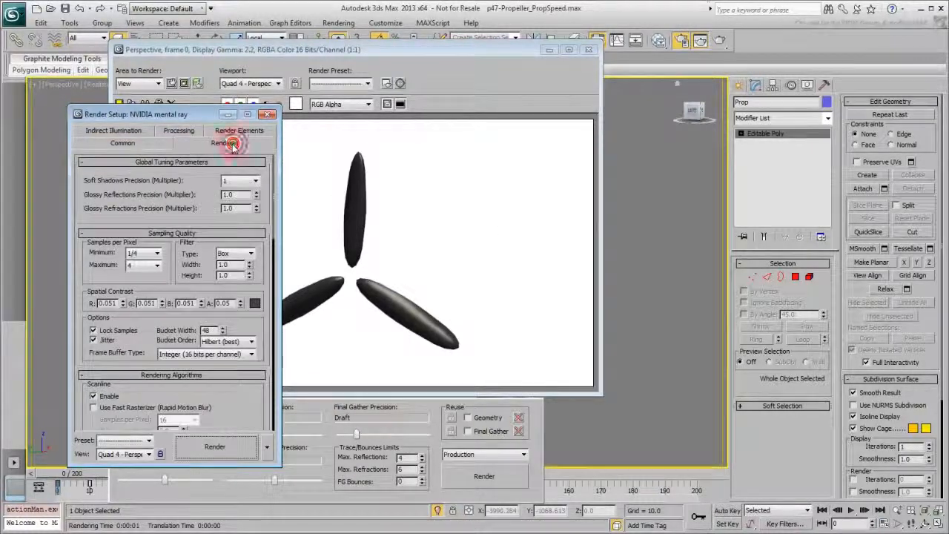
mouse_move(244, 411)
left_mouse_down()
mouse_move(261, 208)
mouse_move(251, 58)
left_mouse_up()
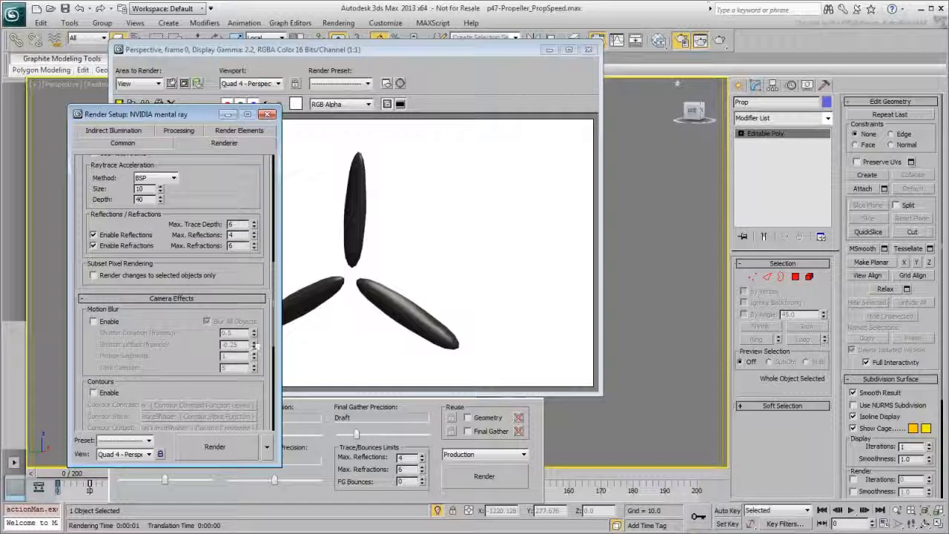
left_click(93, 321)
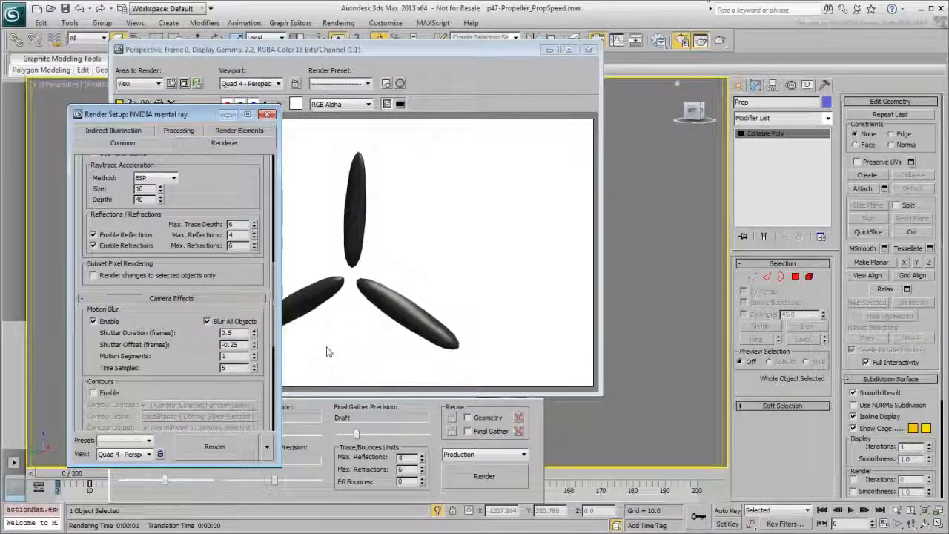
left_click(205, 323)
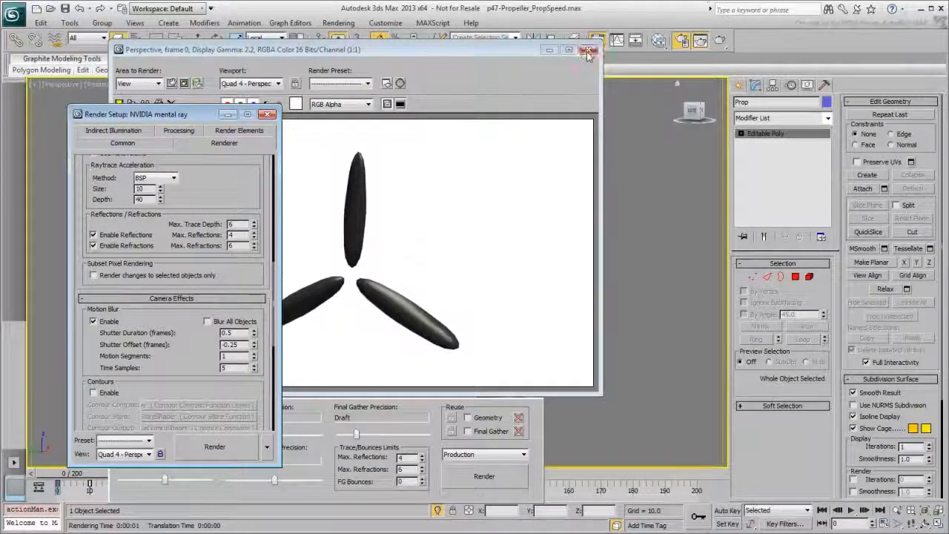
Step: Activate motion blur for the propeller in its object properties
left_click(589, 50)
right_click(368, 185)
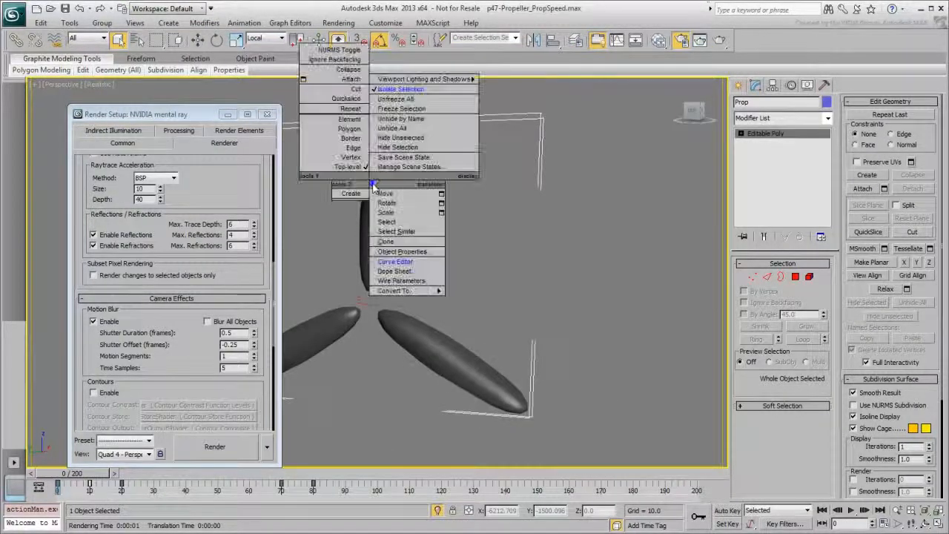
left_click(402, 251)
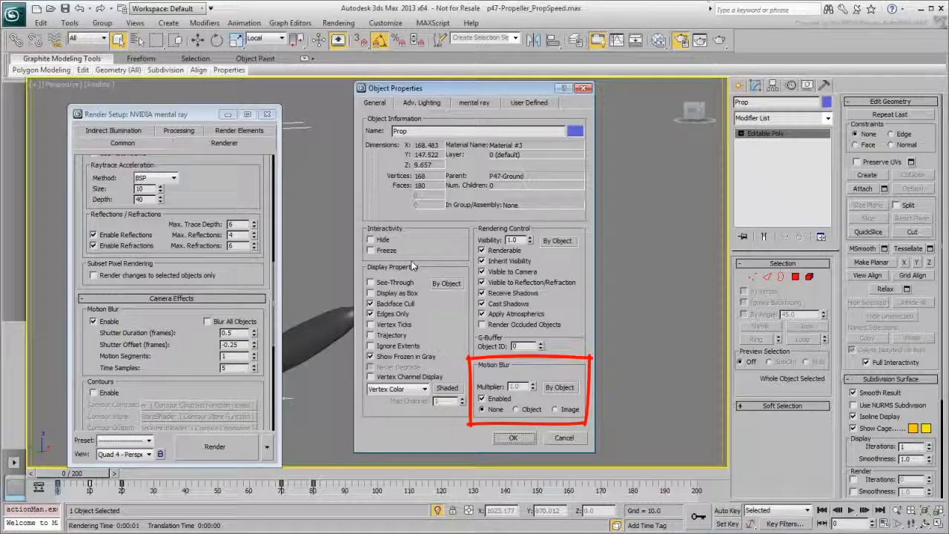
left_click(511, 437)
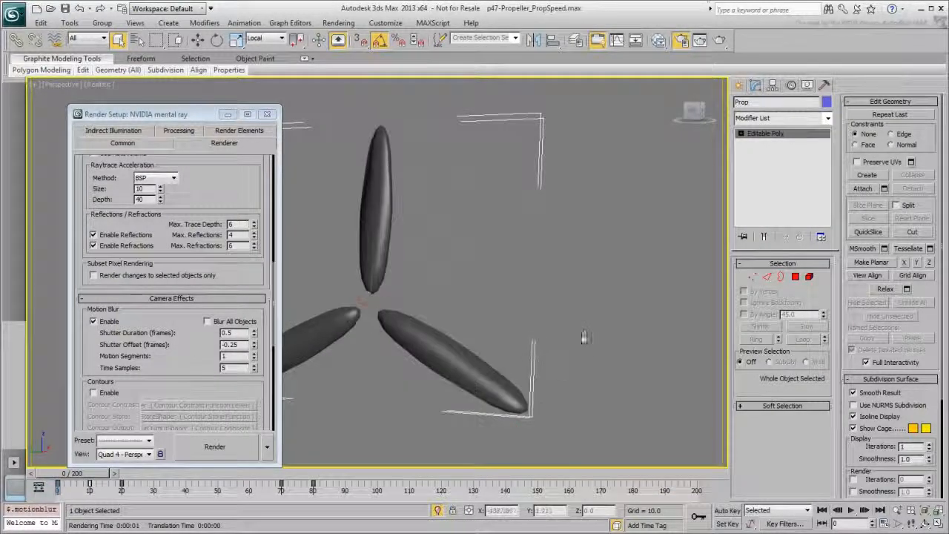
Step: Render the propeller at frame 6 and again at frame 65 to compare its motion blur
left_click_drag(71, 473, 91, 473)
left_click(216, 450)
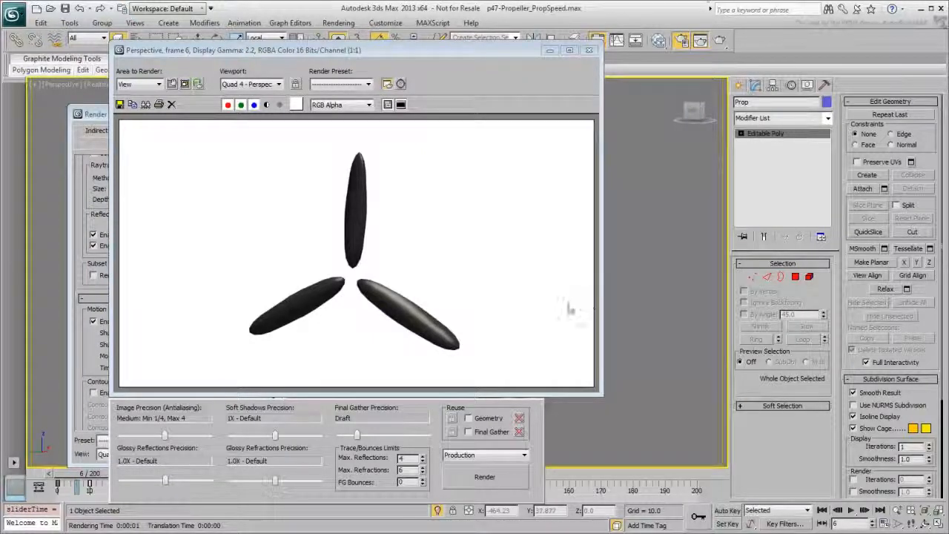
left_click_drag(515, 49, 519, 10)
left_click_drag(102, 472, 267, 473)
left_click(503, 438)
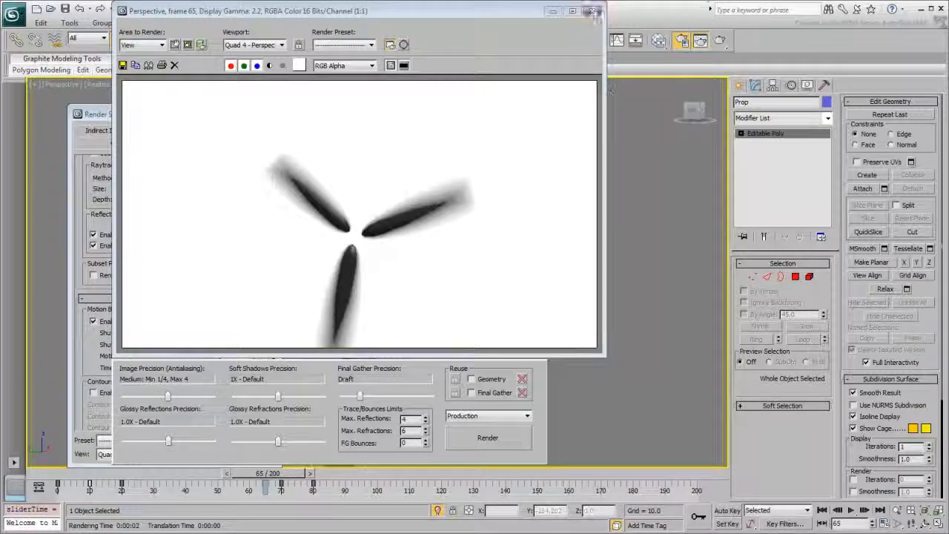
left_click(593, 11)
Step: Set the motion blur Shutter Duration to 1 frame and render frame 65 again, keeping the render settings in view
mouse_move(507, 297)
middle_mouse_down()
mouse_move(510, 317)
mouse_move(523, 304)
middle_mouse_up()
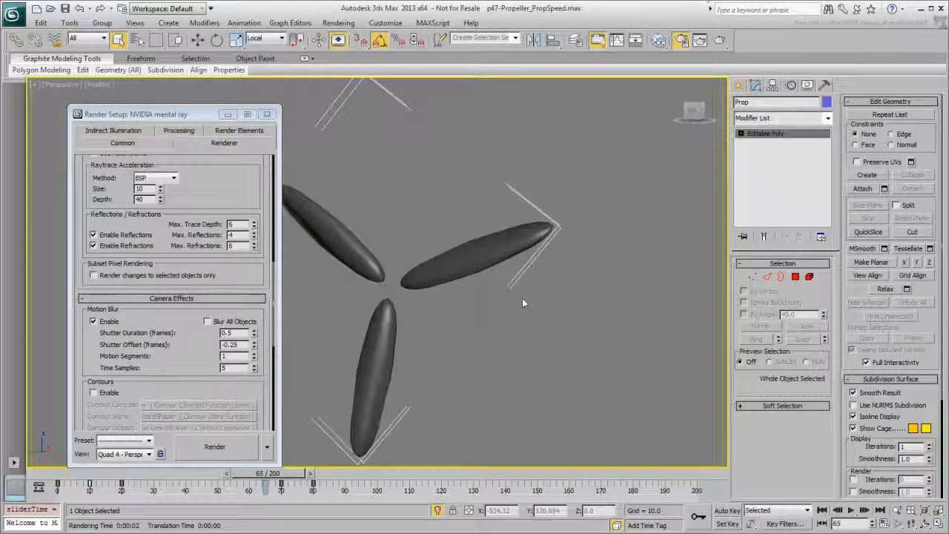
double_click(236, 333)
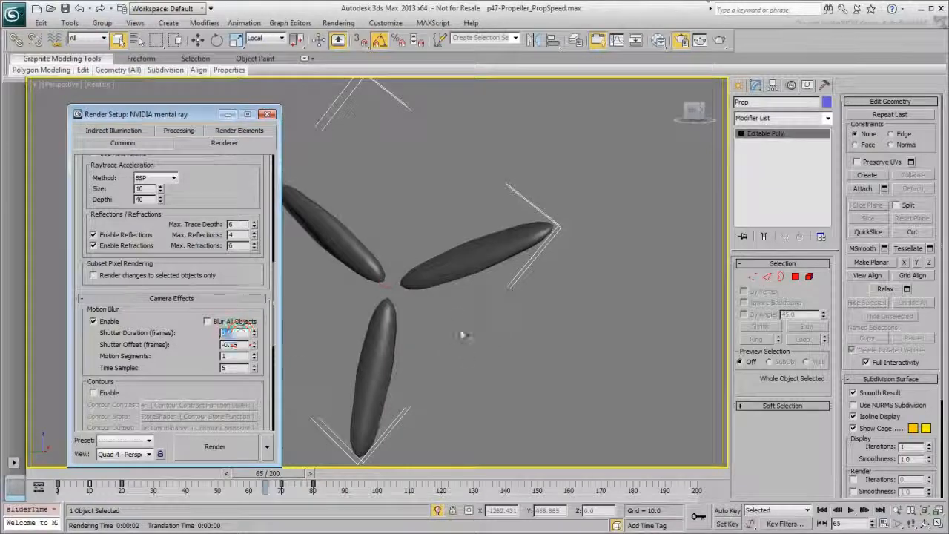
type("1")
key("Return")
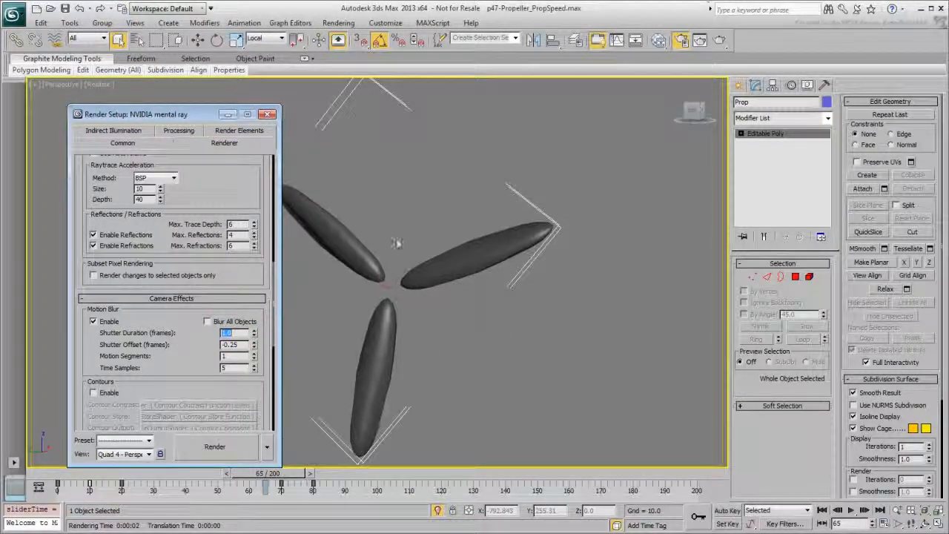
left_click(215, 448)
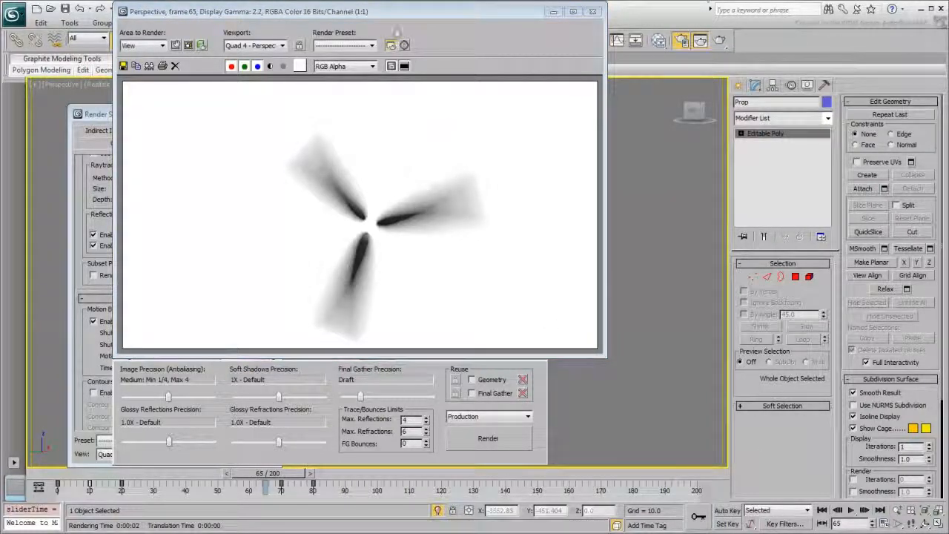
mouse_move(320, 19)
left_mouse_down()
mouse_move(502, 26)
mouse_move(489, 26)
left_mouse_up()
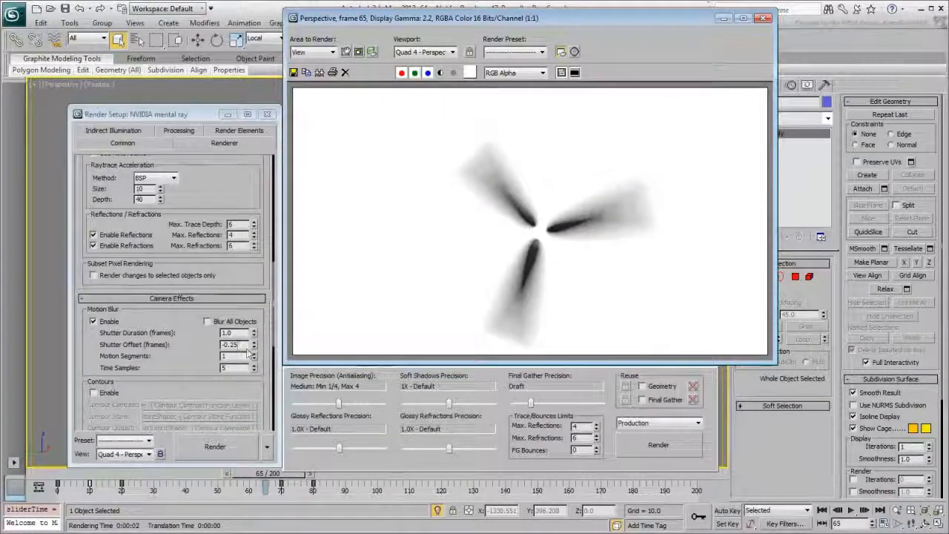
Step: Set the motion blur Shutter Offset to -0.5 frames and render the propeller at frame 65
double_click(232, 345)
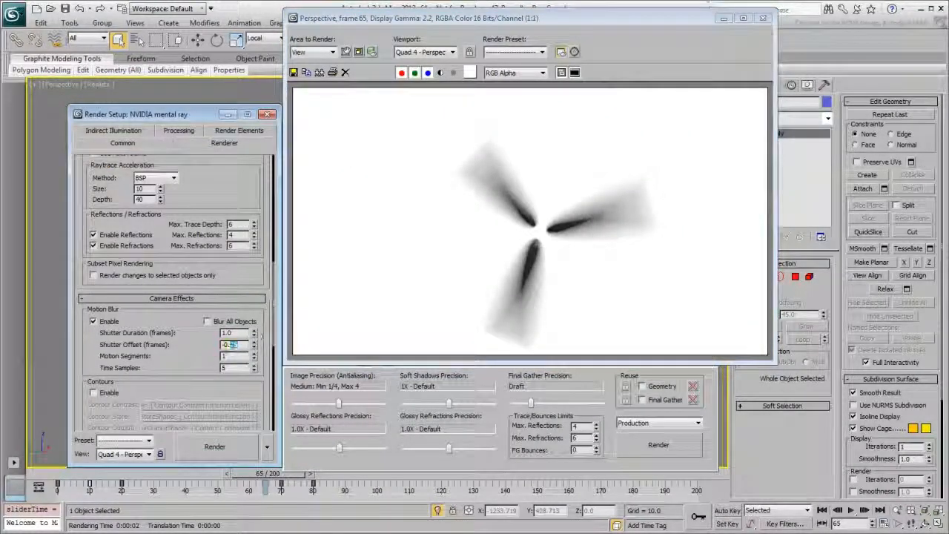
type("-0.5")
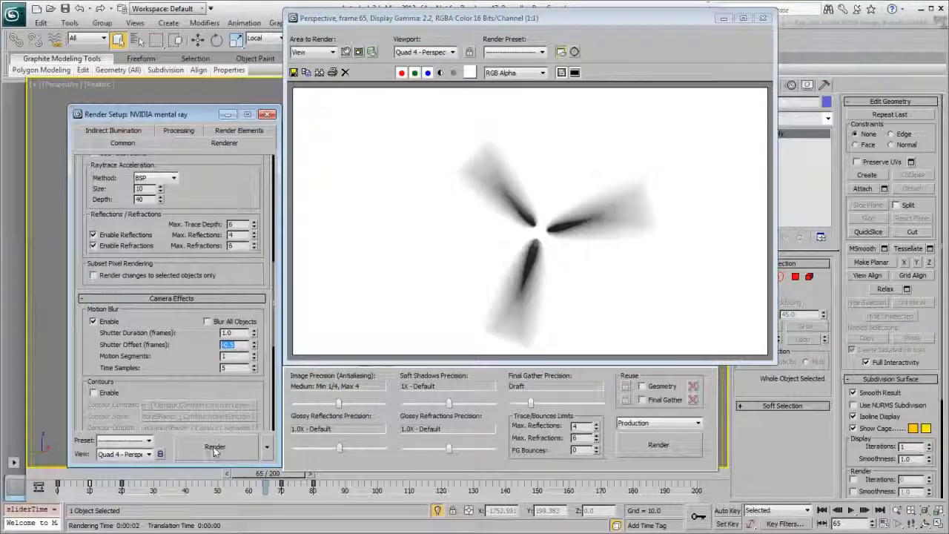
left_click(215, 447)
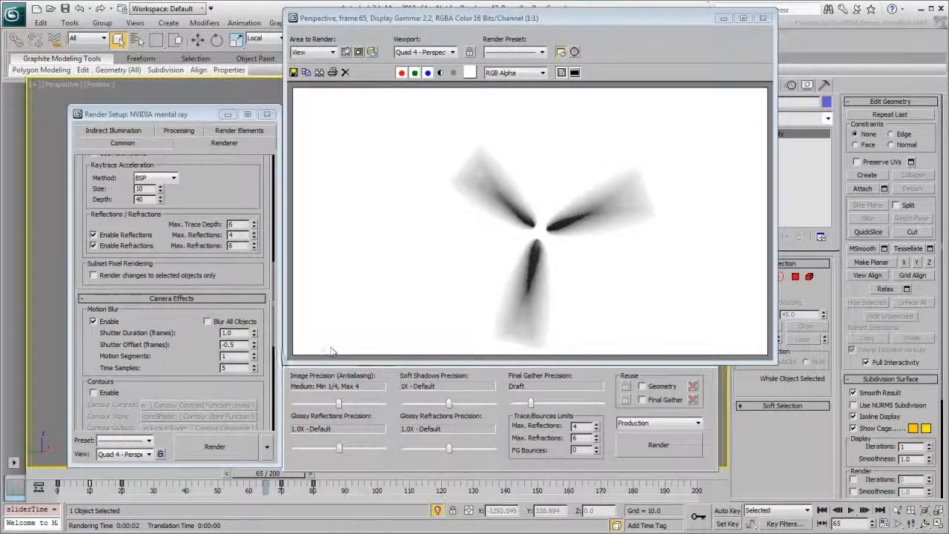
Step: Raise the motion blur Time Samples to 32 and render the propeller again
double_click(234, 368)
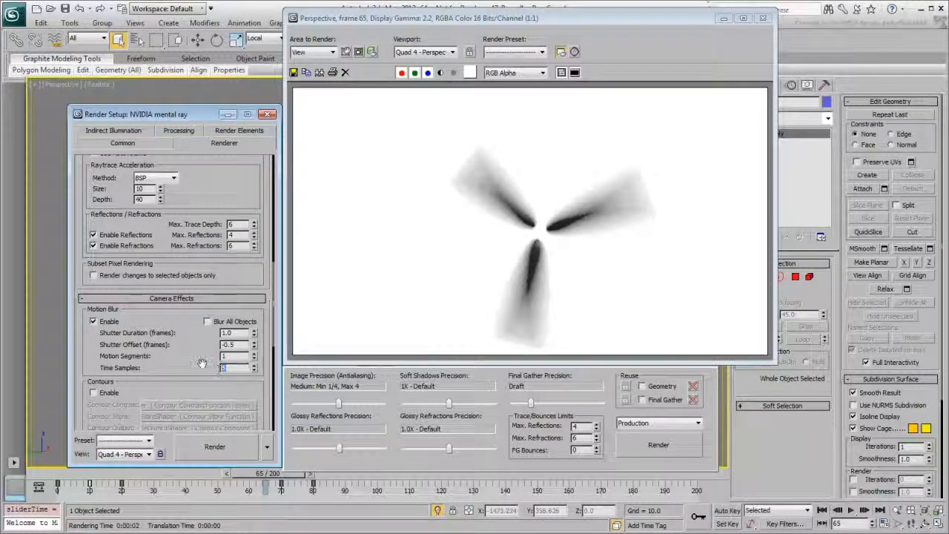
type("16")
left_click(215, 446)
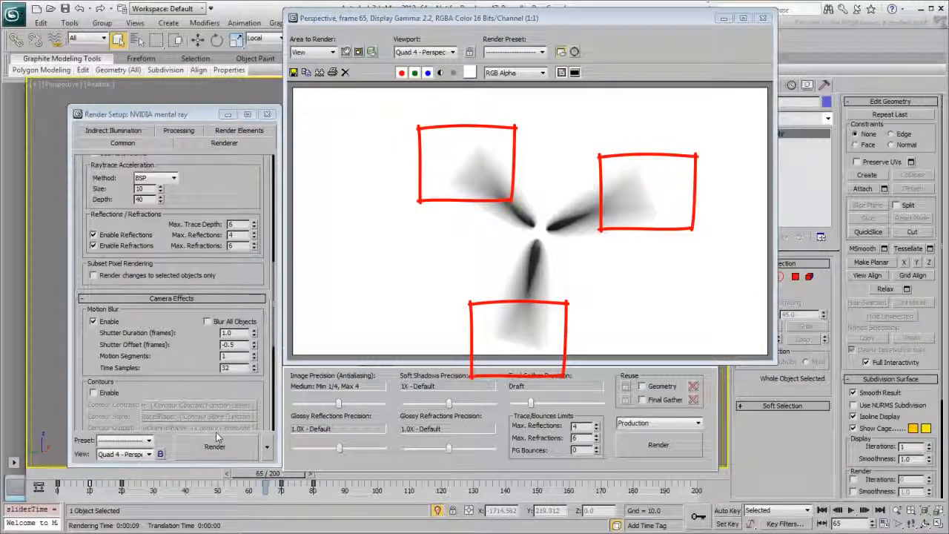
Step: Set the motion blur Motion Segments to 10 and render the propeller again
left_click(235, 357)
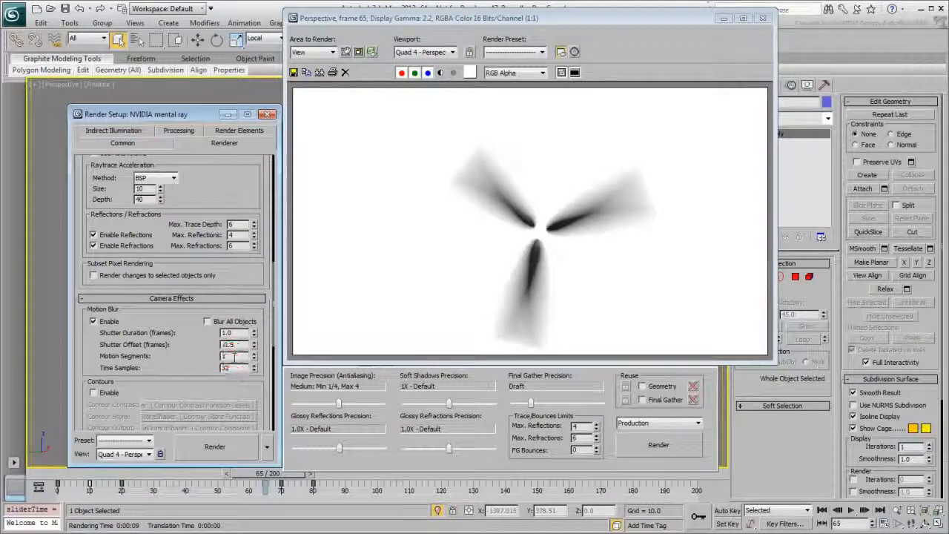
type("0")
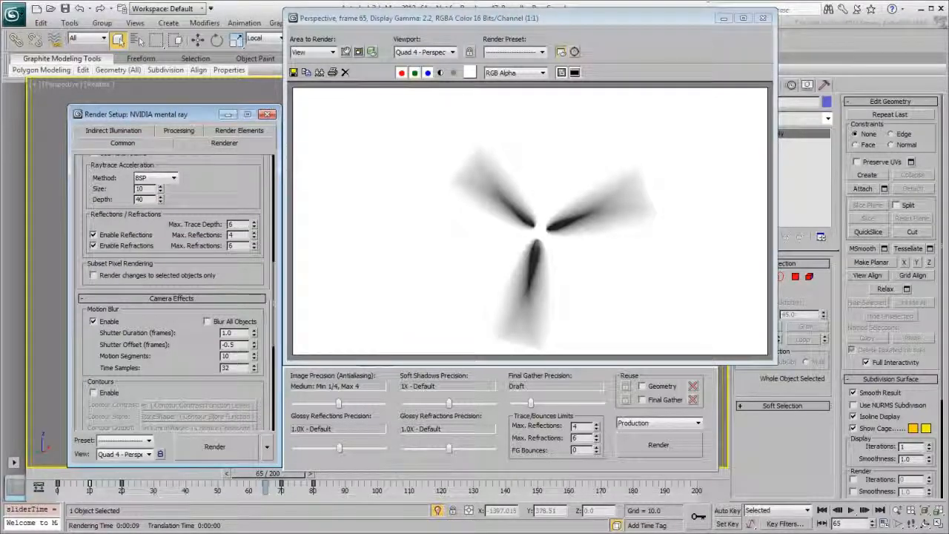
key("Return")
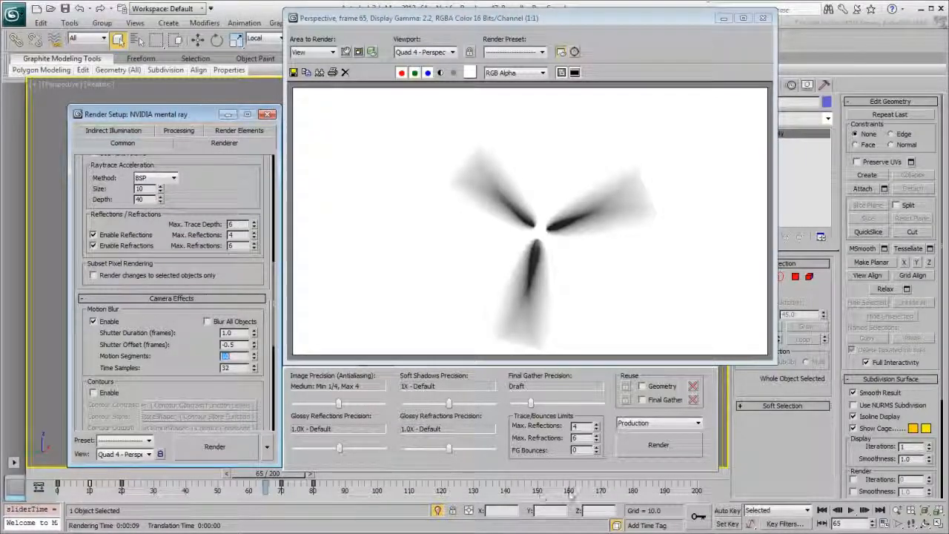
left_click(659, 445)
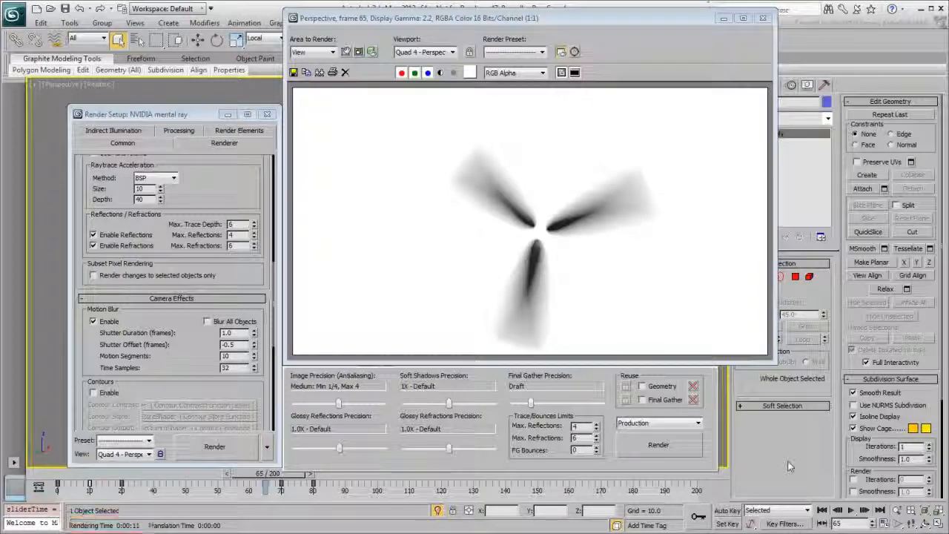
Step: Render the full, unisolated scene through the Camera-Closeup view at frame 65 with the environment map turned back on
left_click(574, 52)
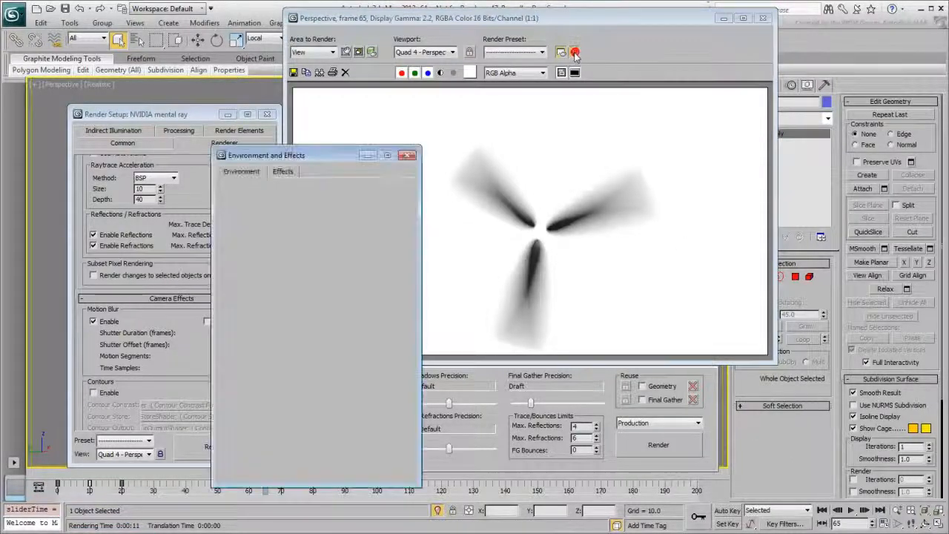
left_click(406, 155)
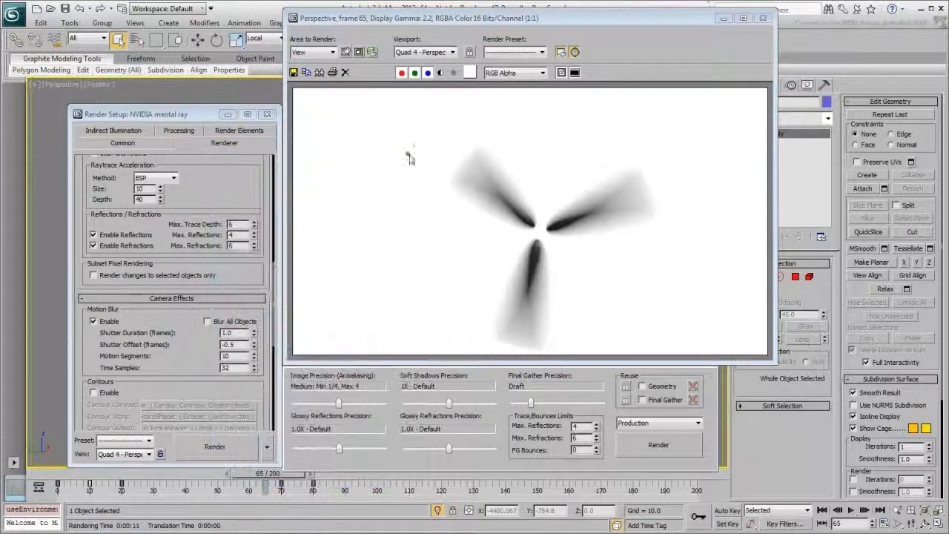
left_click(763, 18)
key("c")
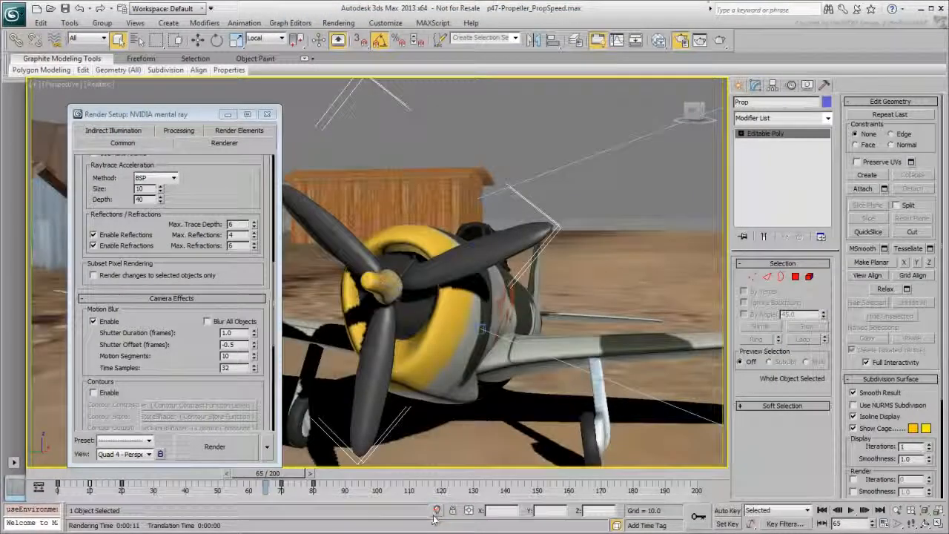
left_click(720, 40)
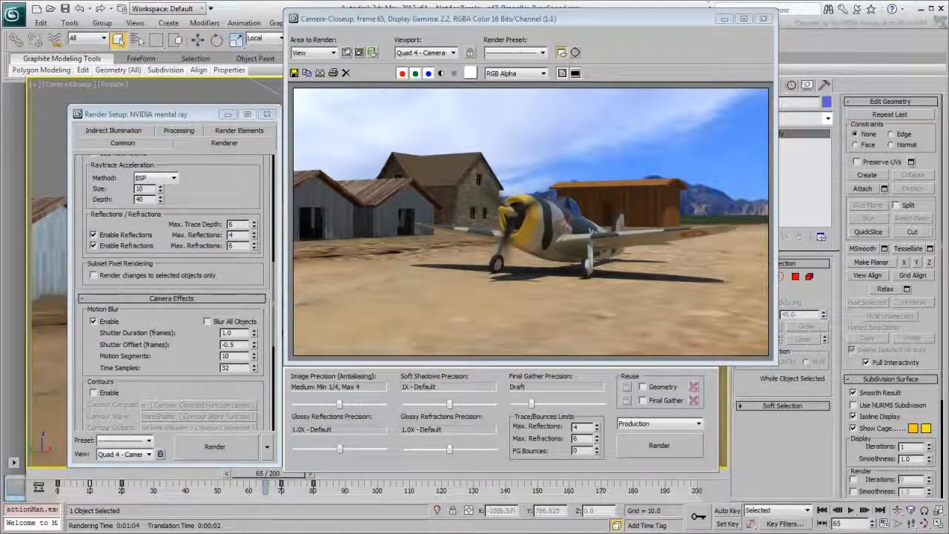
Step: Test-render the camera view with Blur All Objects turned on, and turn the option back off
left_click(208, 321)
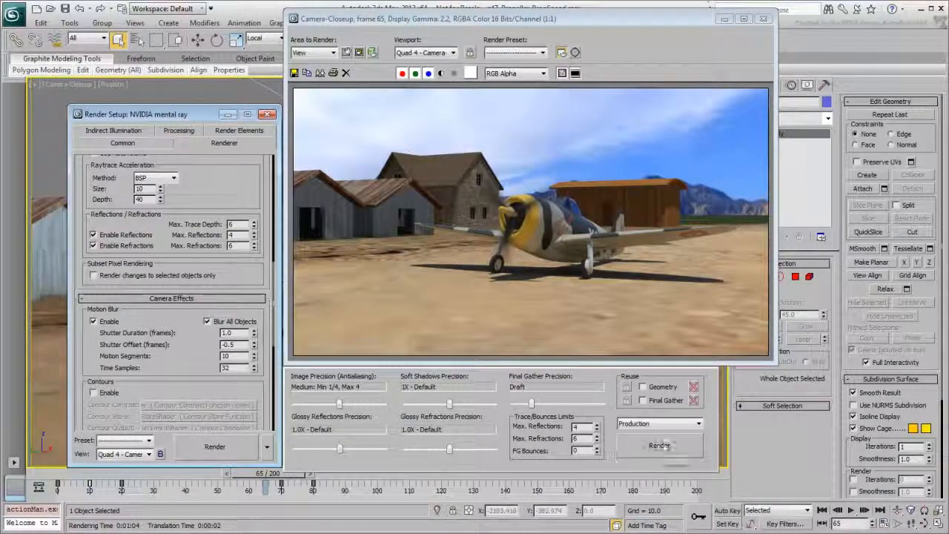
left_click(662, 445)
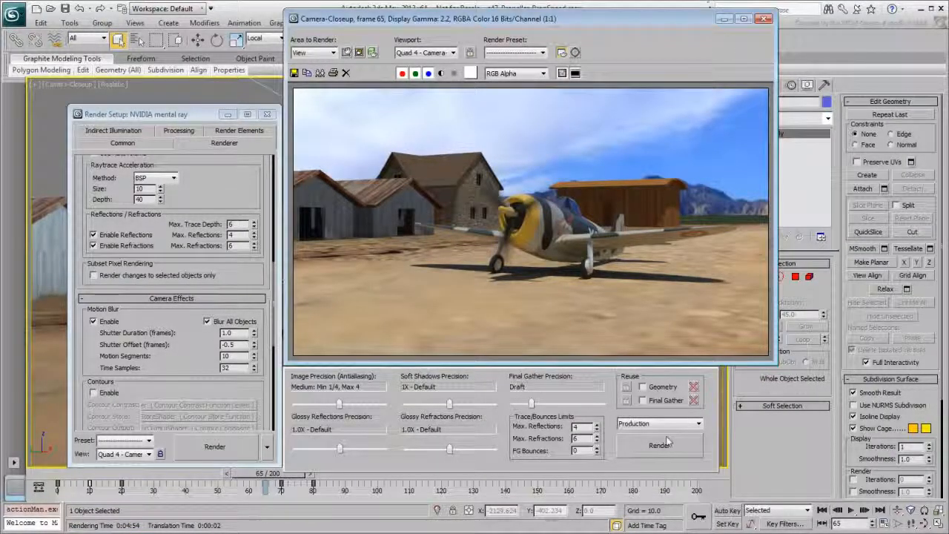
left_click(207, 322)
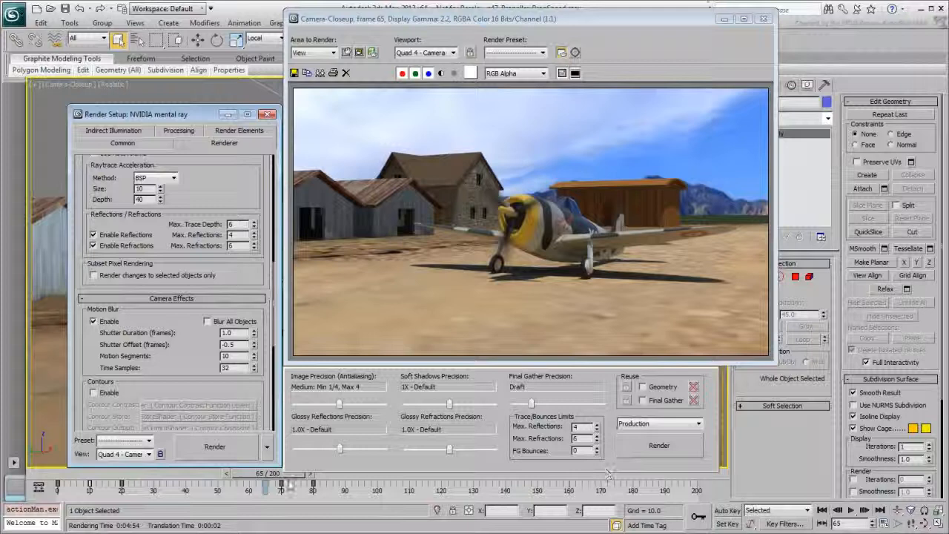
Step: Go to frame 90 and render the Camera-Closeup view
left_click_drag(267, 473, 345, 473)
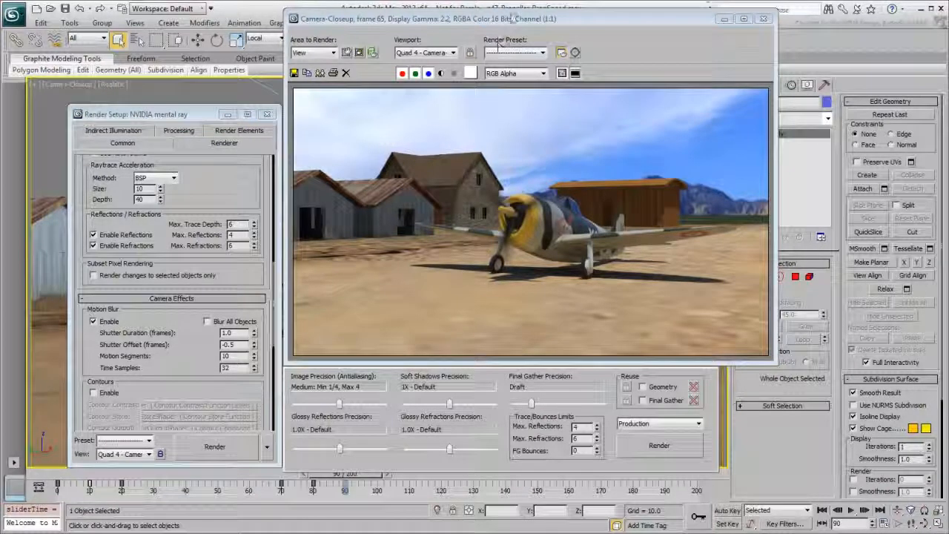
left_click_drag(511, 17, 510, 10)
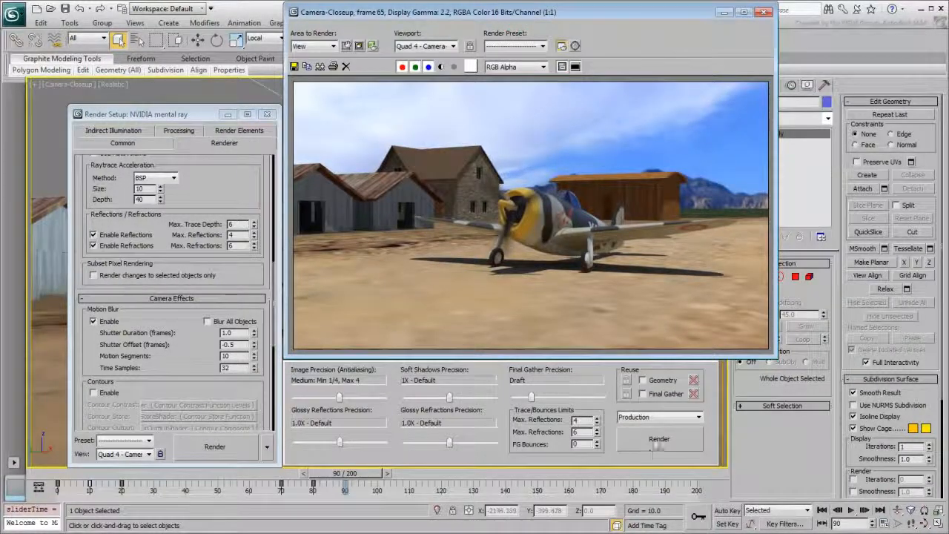
left_click(658, 441)
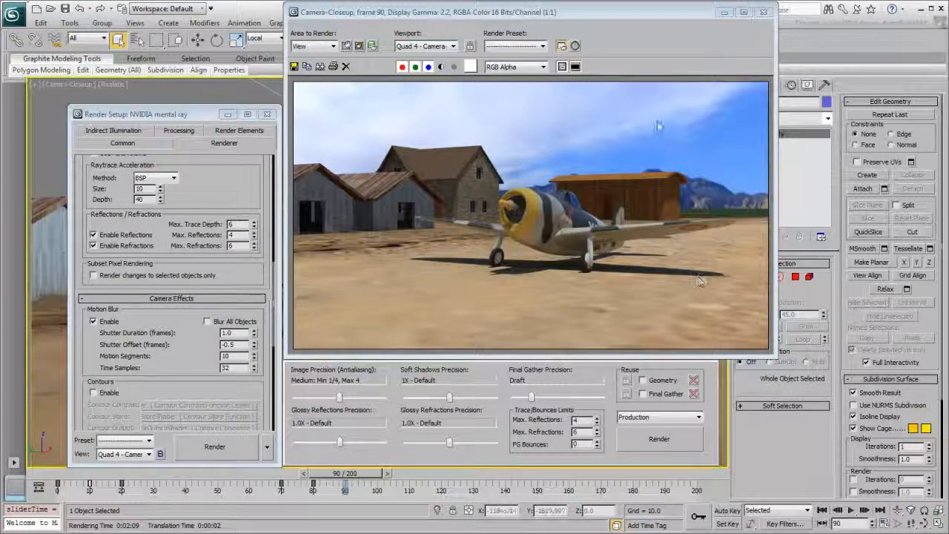
Step: Render the isolated propeller at frame 90 with the environment map turned off
key("8")
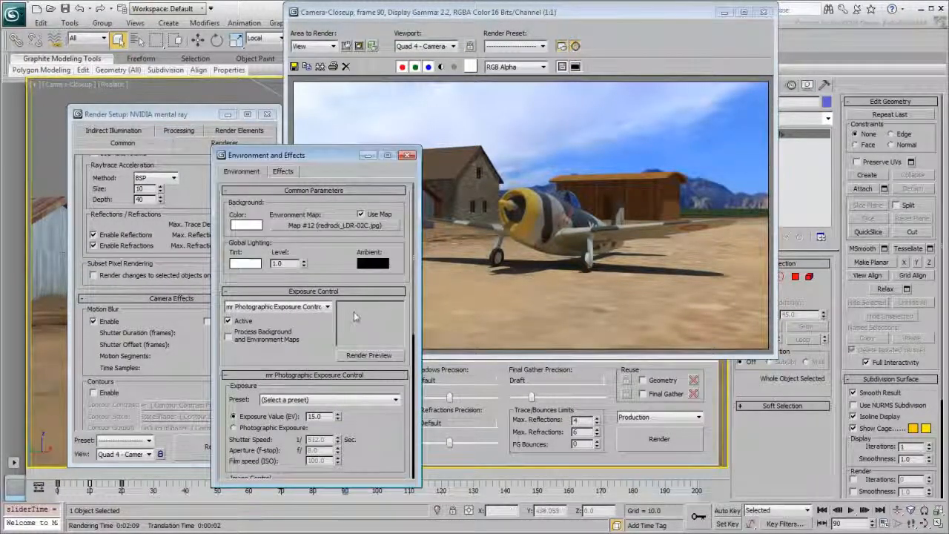
left_click(407, 155)
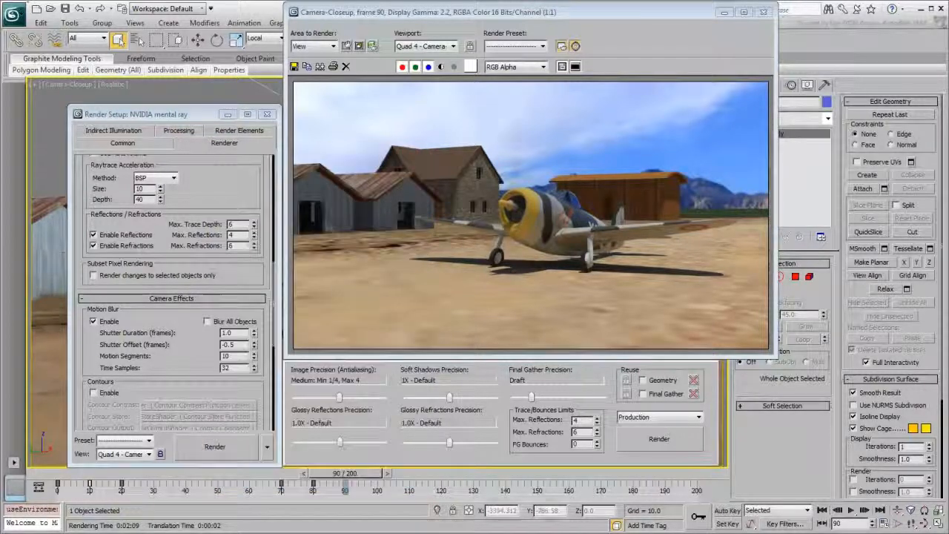
left_click(763, 12)
right_click(392, 240)
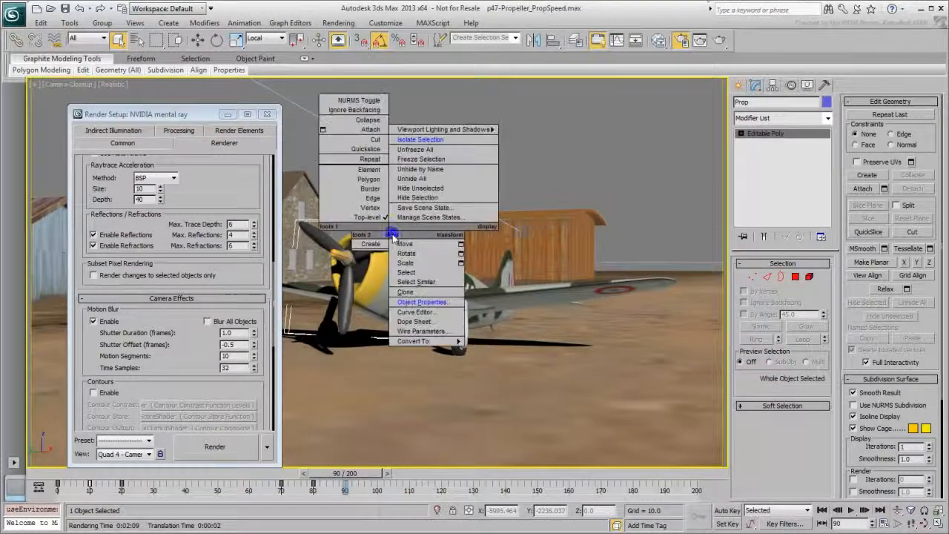
left_click(426, 158)
left_click(215, 446)
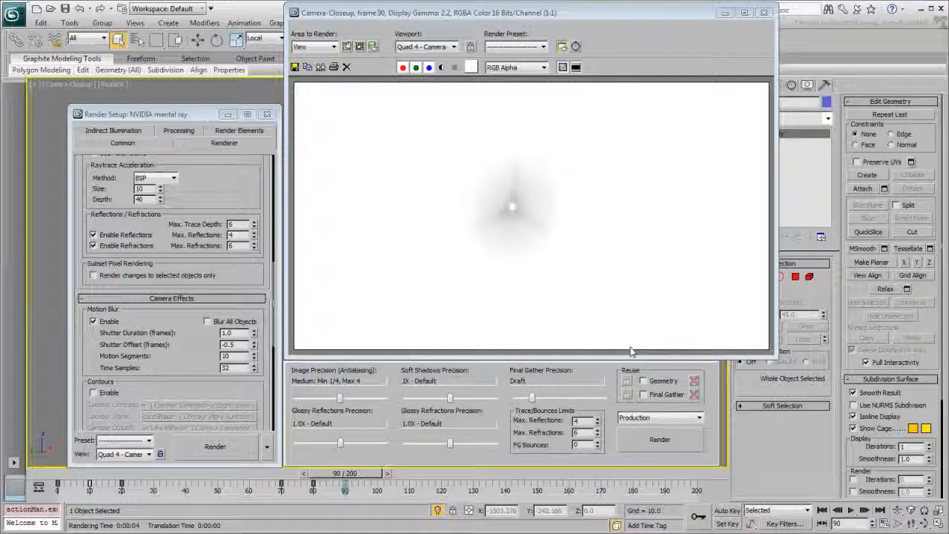
Step: Set the motion blur Shutter Duration to 0.3 and Shutter Offset to -0.15 frames, and render the propeller again
right_click(254, 335)
left_click_drag(254, 337, 255, 358)
left_click(255, 347)
right_click(256, 359)
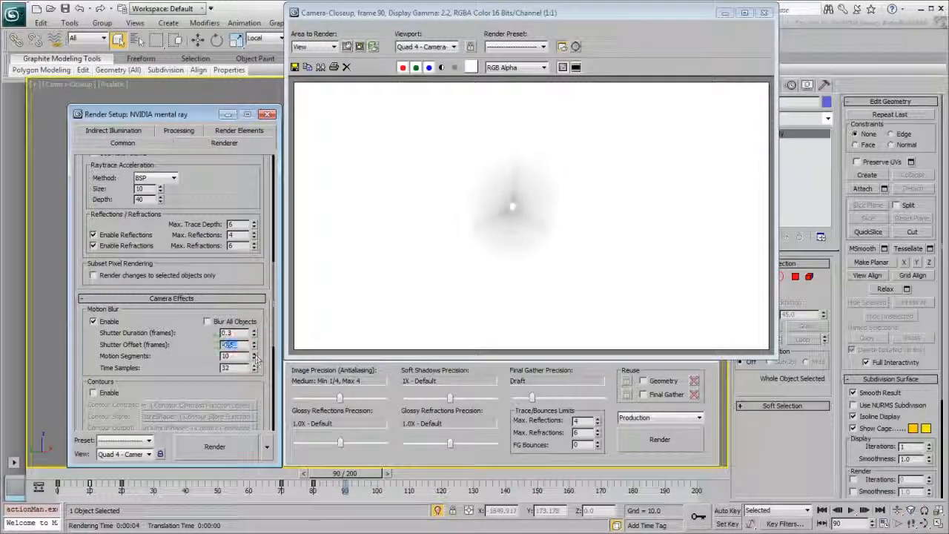
left_click(214, 446)
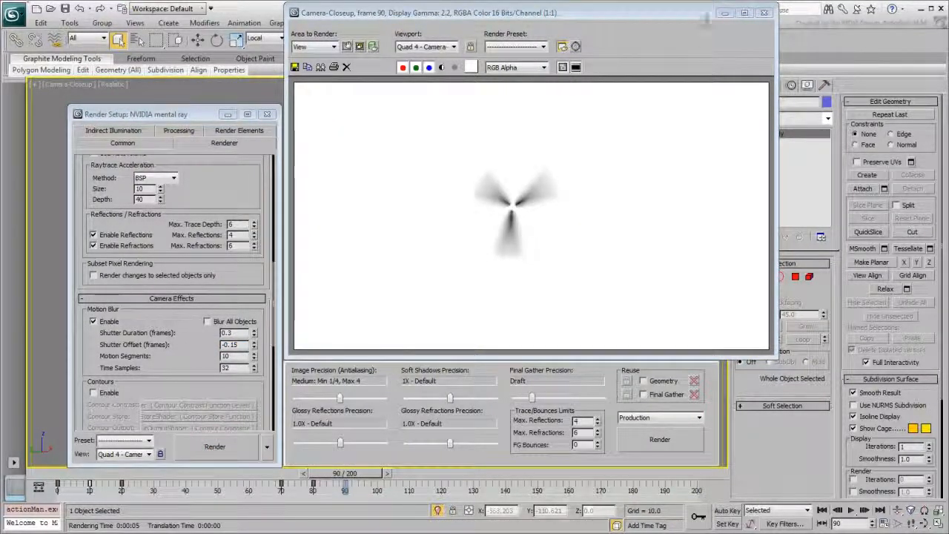
Step: Close the rendered image and the render settings, and bring back the full scene with nothing selected
left_click(764, 13)
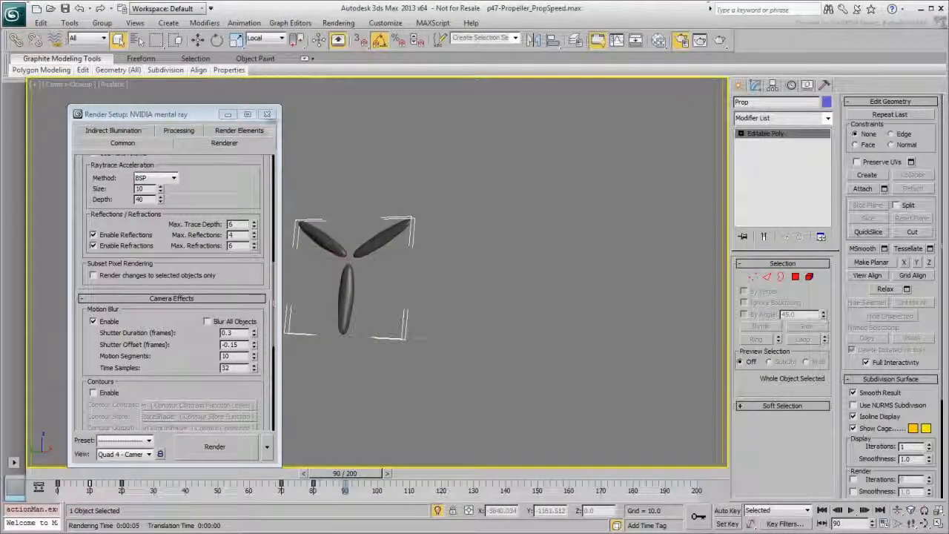
left_click(267, 115)
left_click(547, 306)
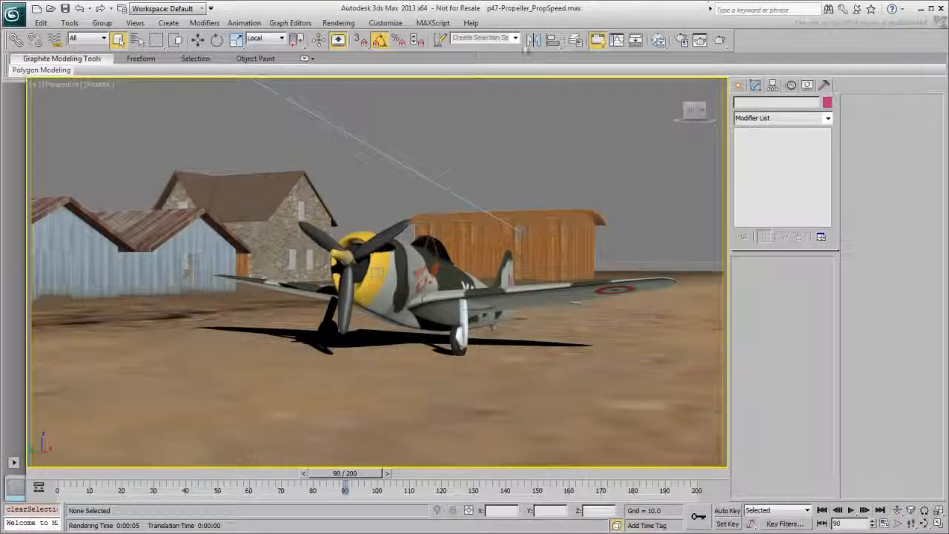
Step: Select the P47_InFlight named selection set
left_click(514, 38)
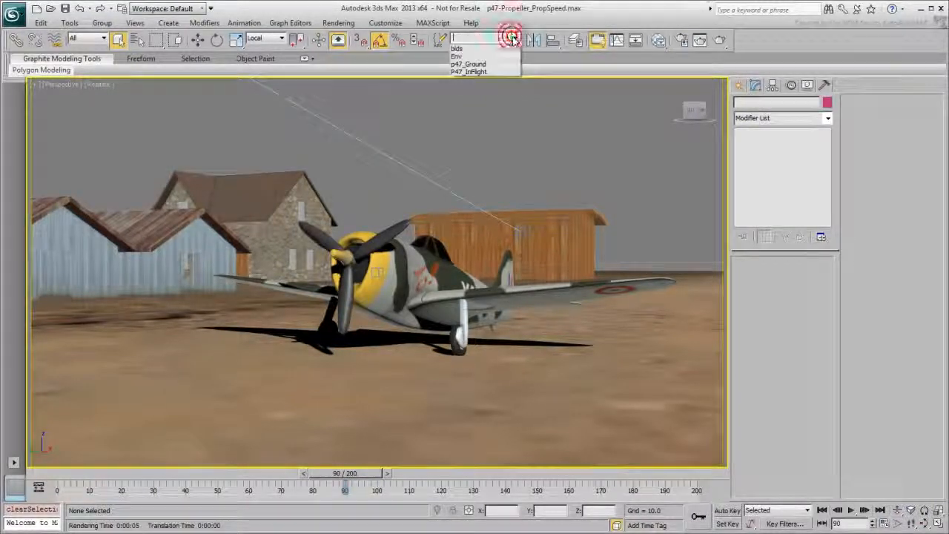
left_click(469, 71)
left_click(522, 398)
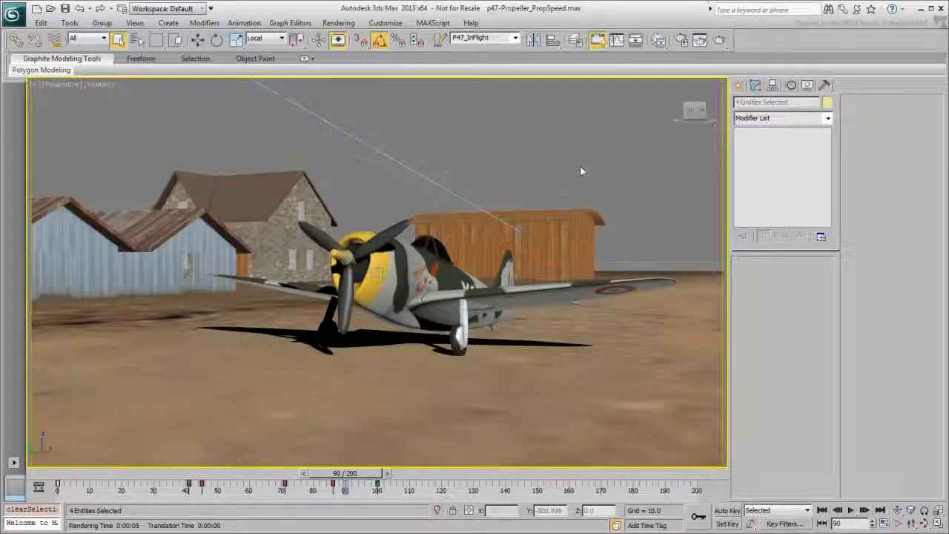
Step: Switch the viewport to the Camera-Fly camera and move the animation to frame 20
left_click(59, 84)
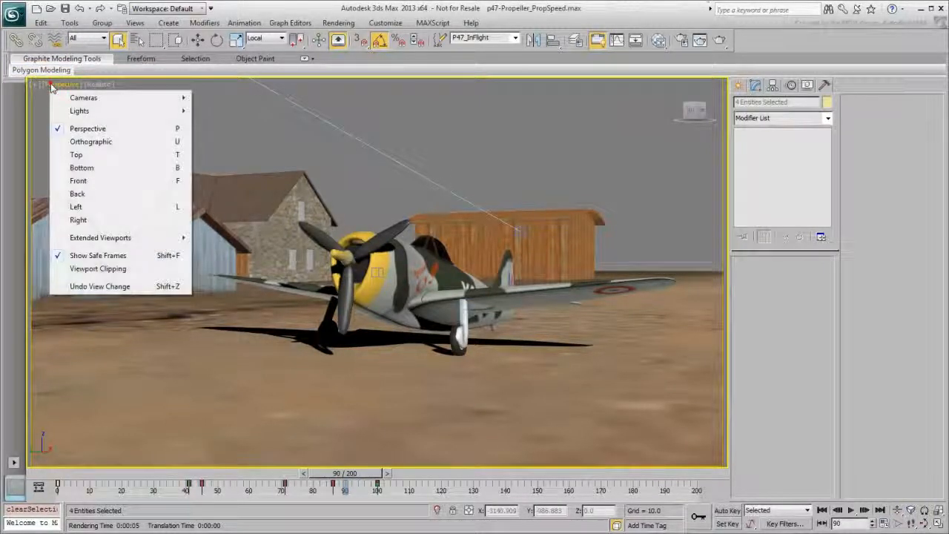
mouse_move(77, 100)
left_click(239, 111)
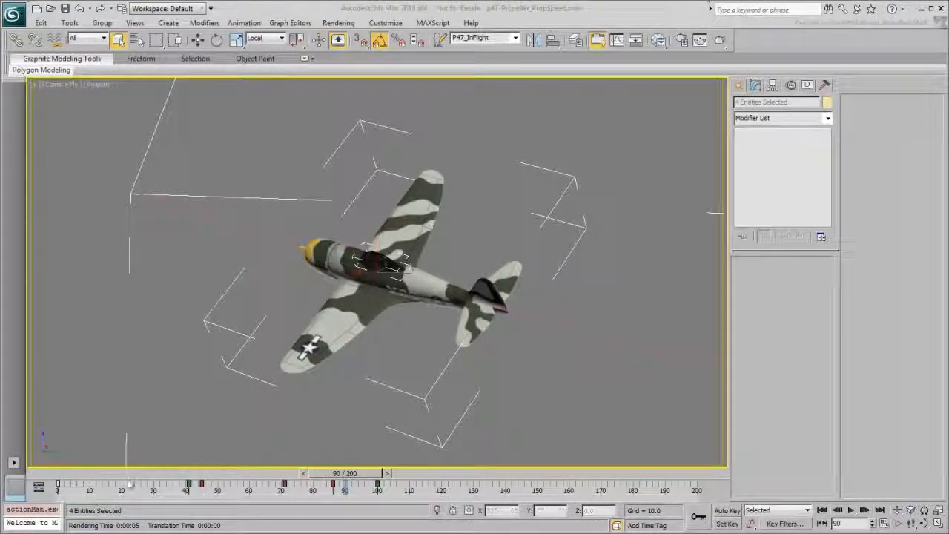
left_click_drag(74, 475, 140, 487)
left_click_drag(130, 487, 120, 487)
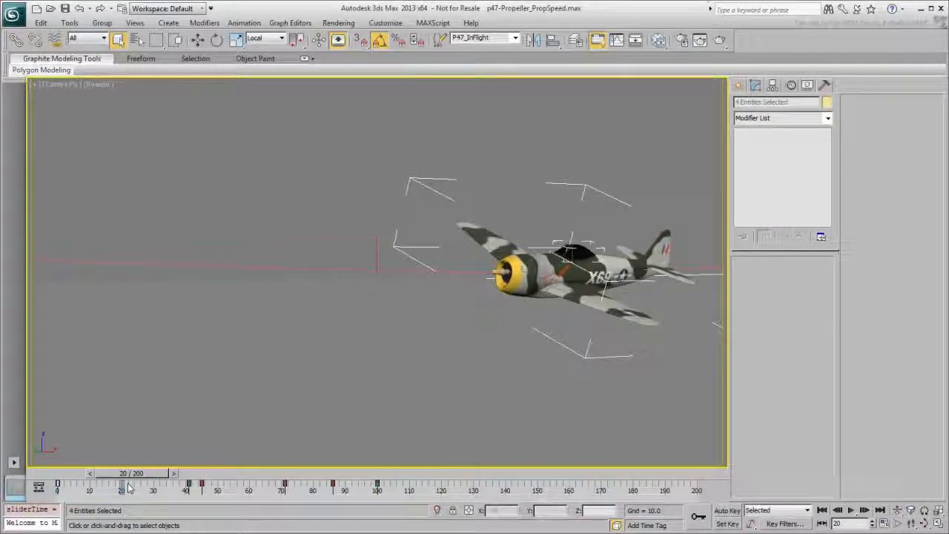